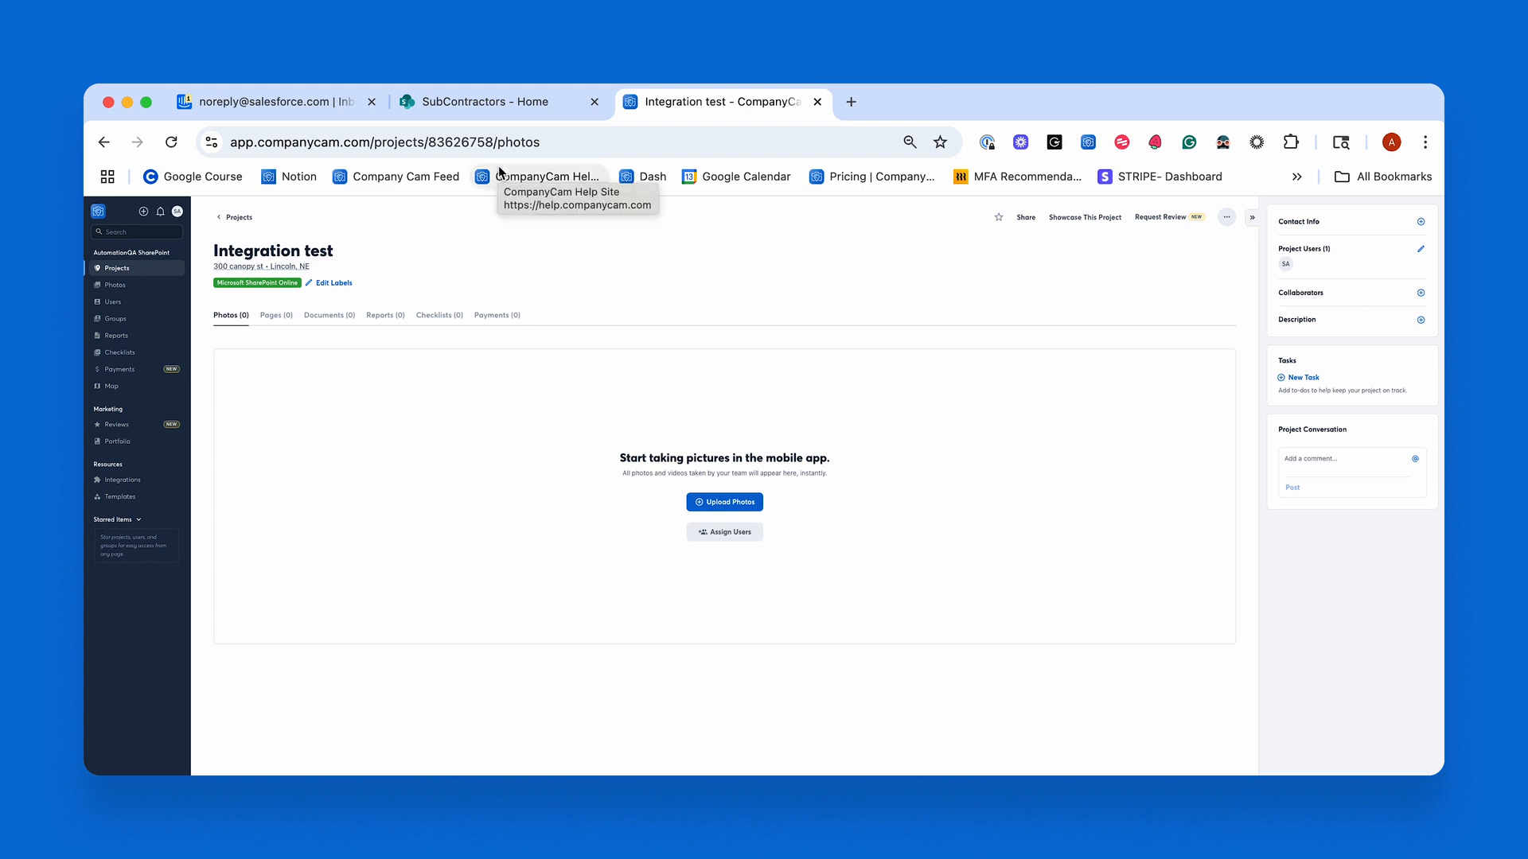
# Switch to the SubContractors SharePoint site and open the Heyo project folder inside the CompanyCam folder of JobSite photos.
pyautogui.click(478, 101)
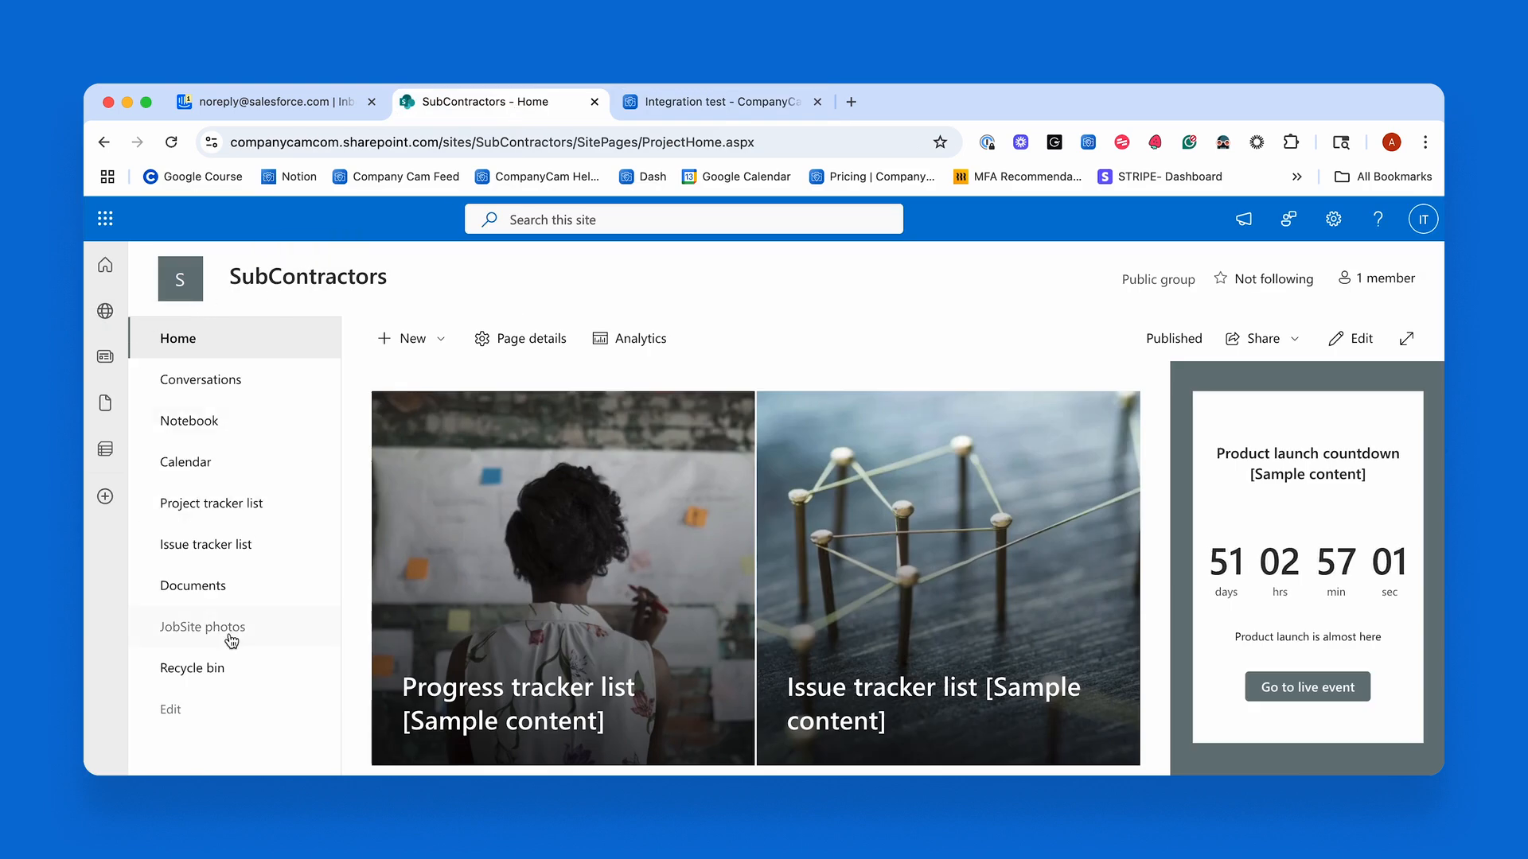
pyautogui.click(271, 626)
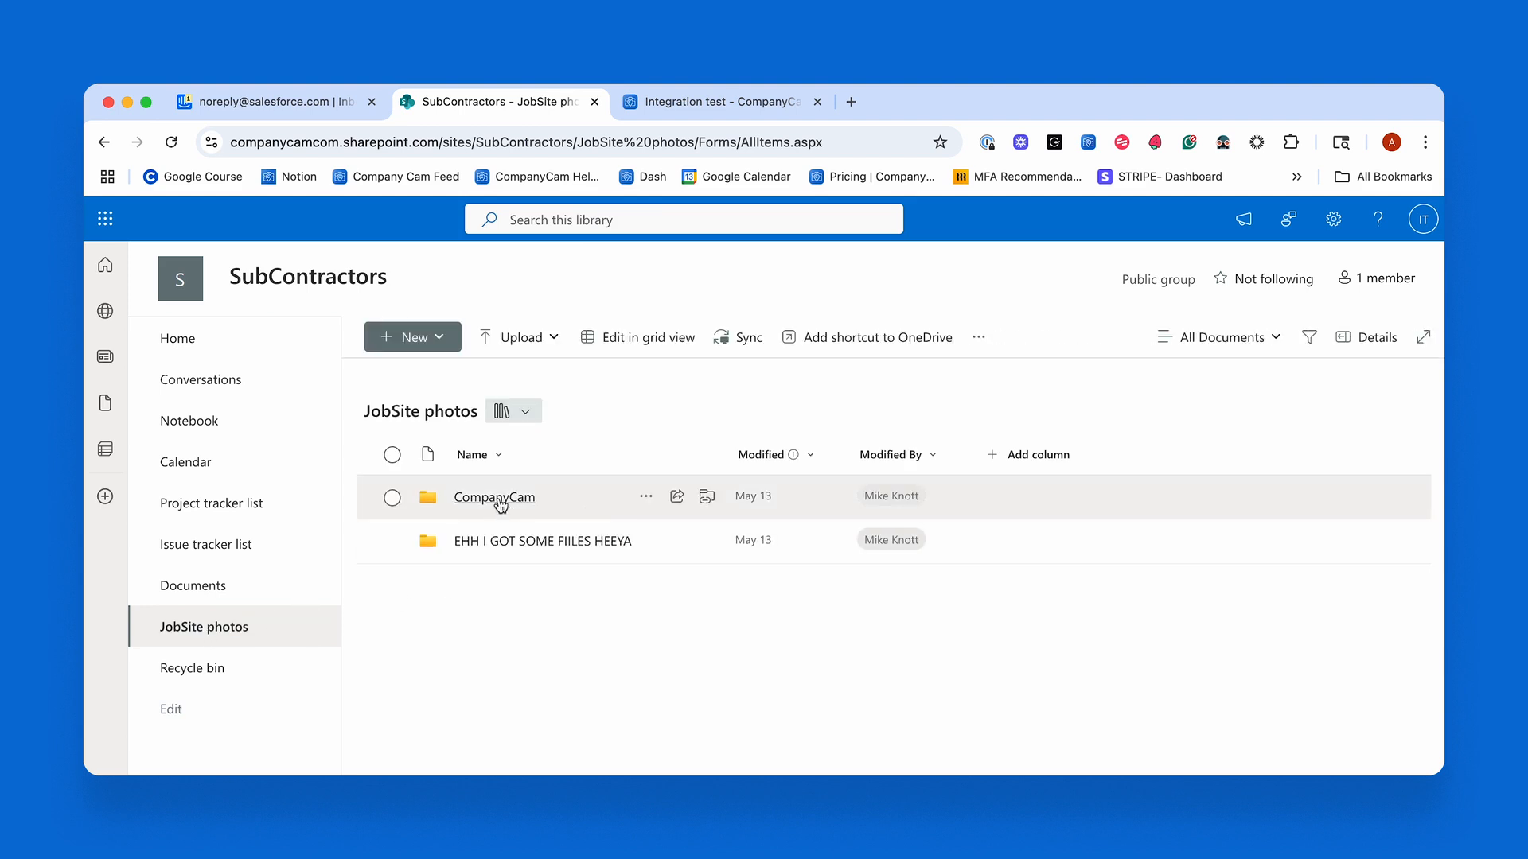
pyautogui.click(498, 499)
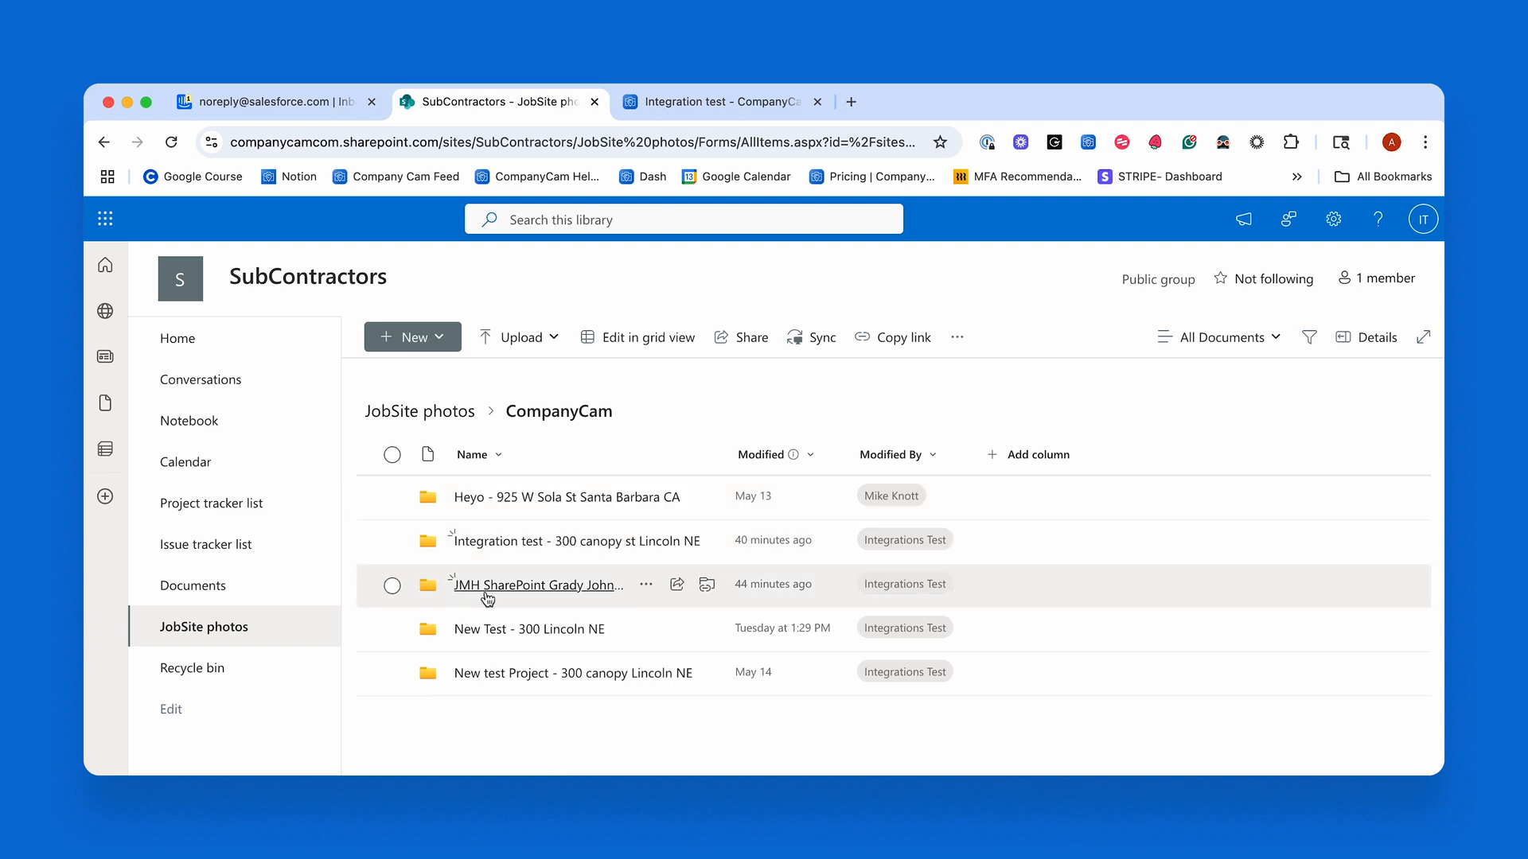
pyautogui.click(531, 501)
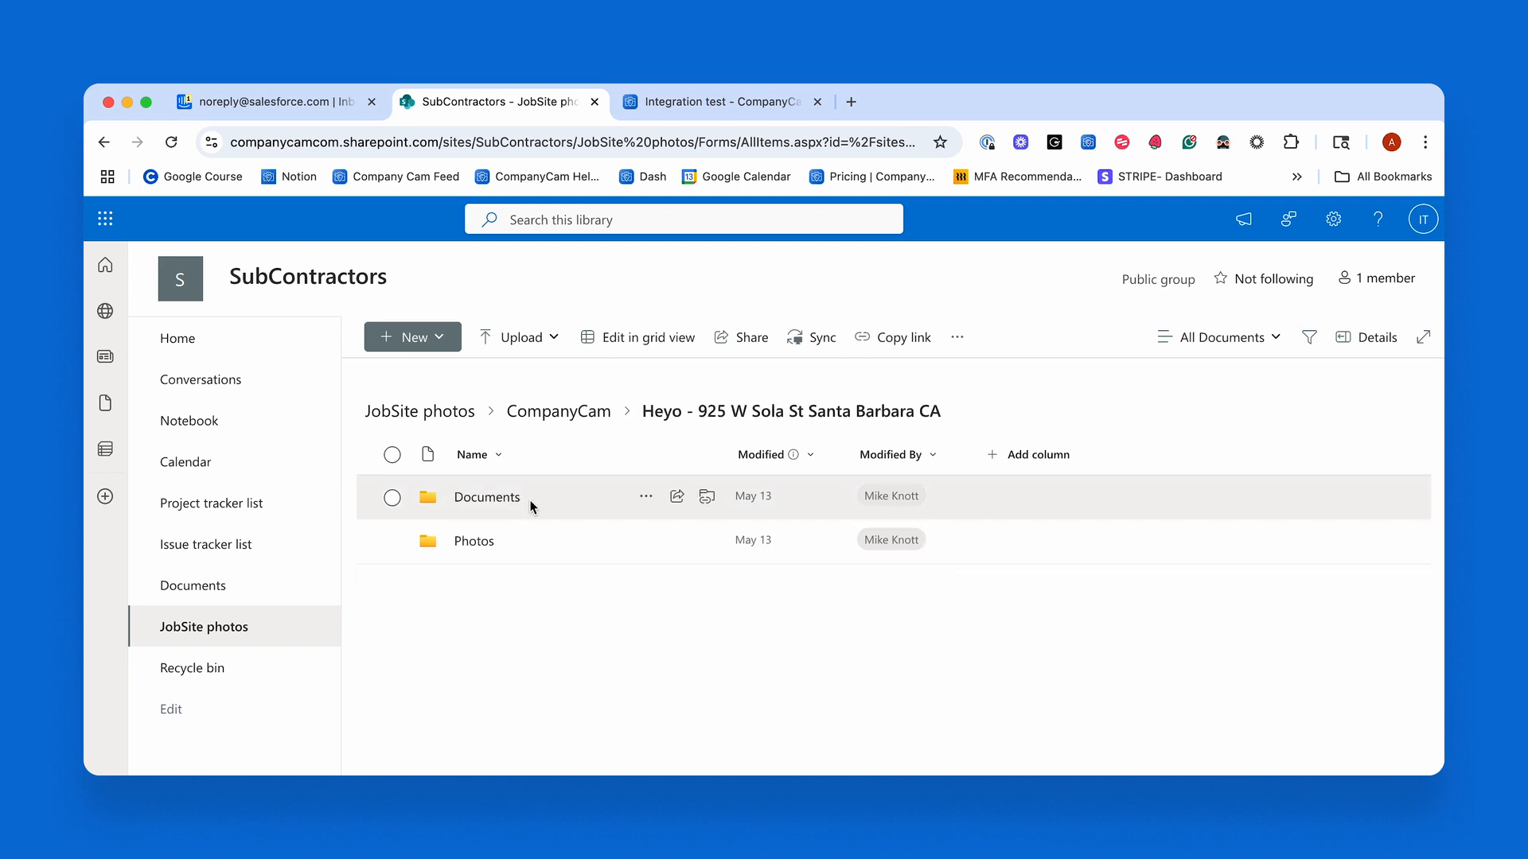
# Look through the Documents and Photos subfolders of the Heyo project folder.
pyautogui.click(487, 498)
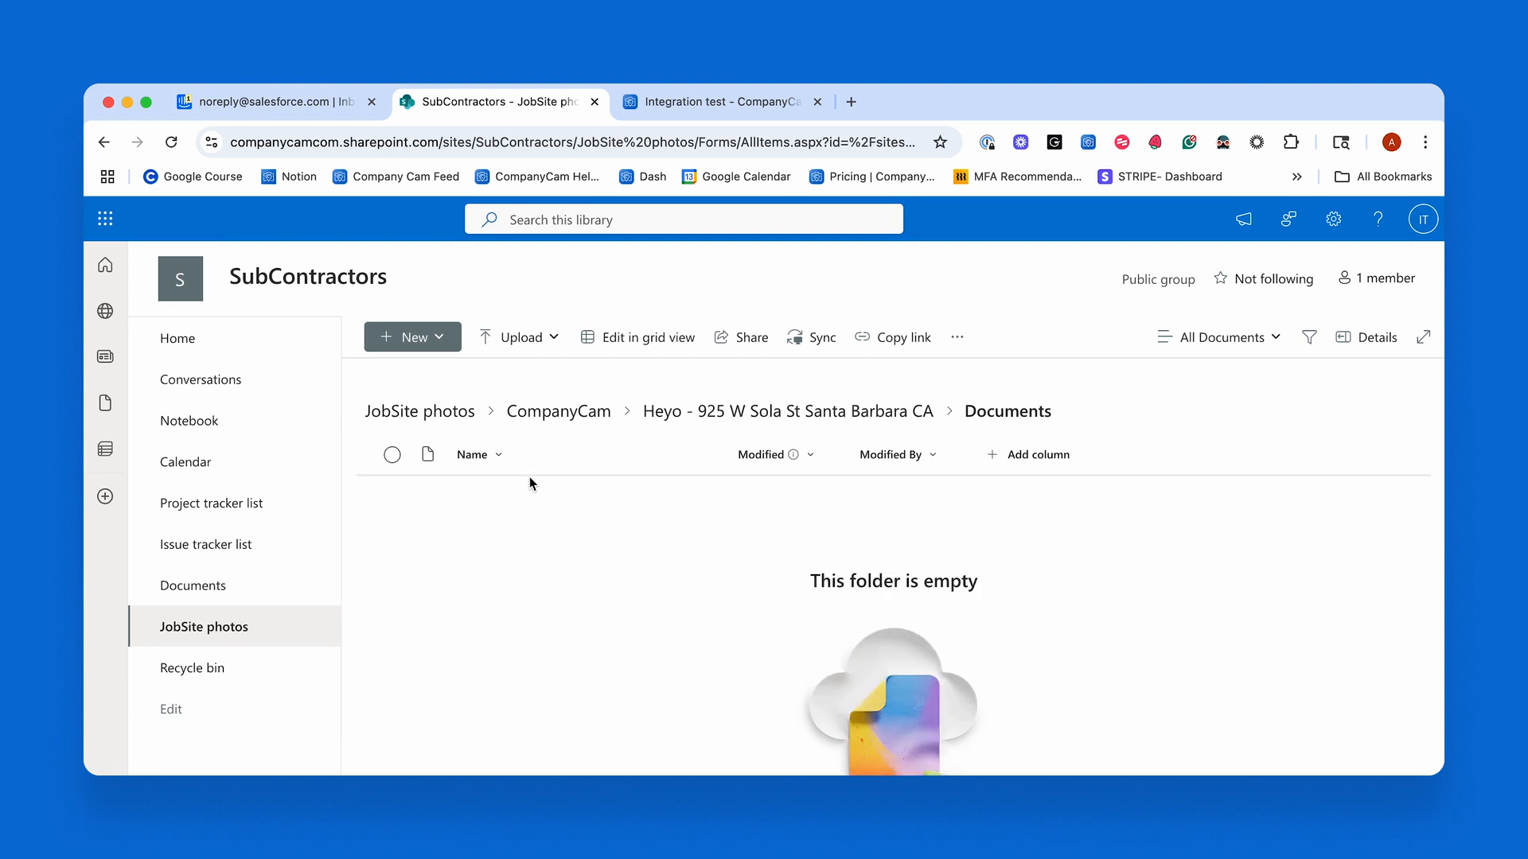
pyautogui.click(103, 142)
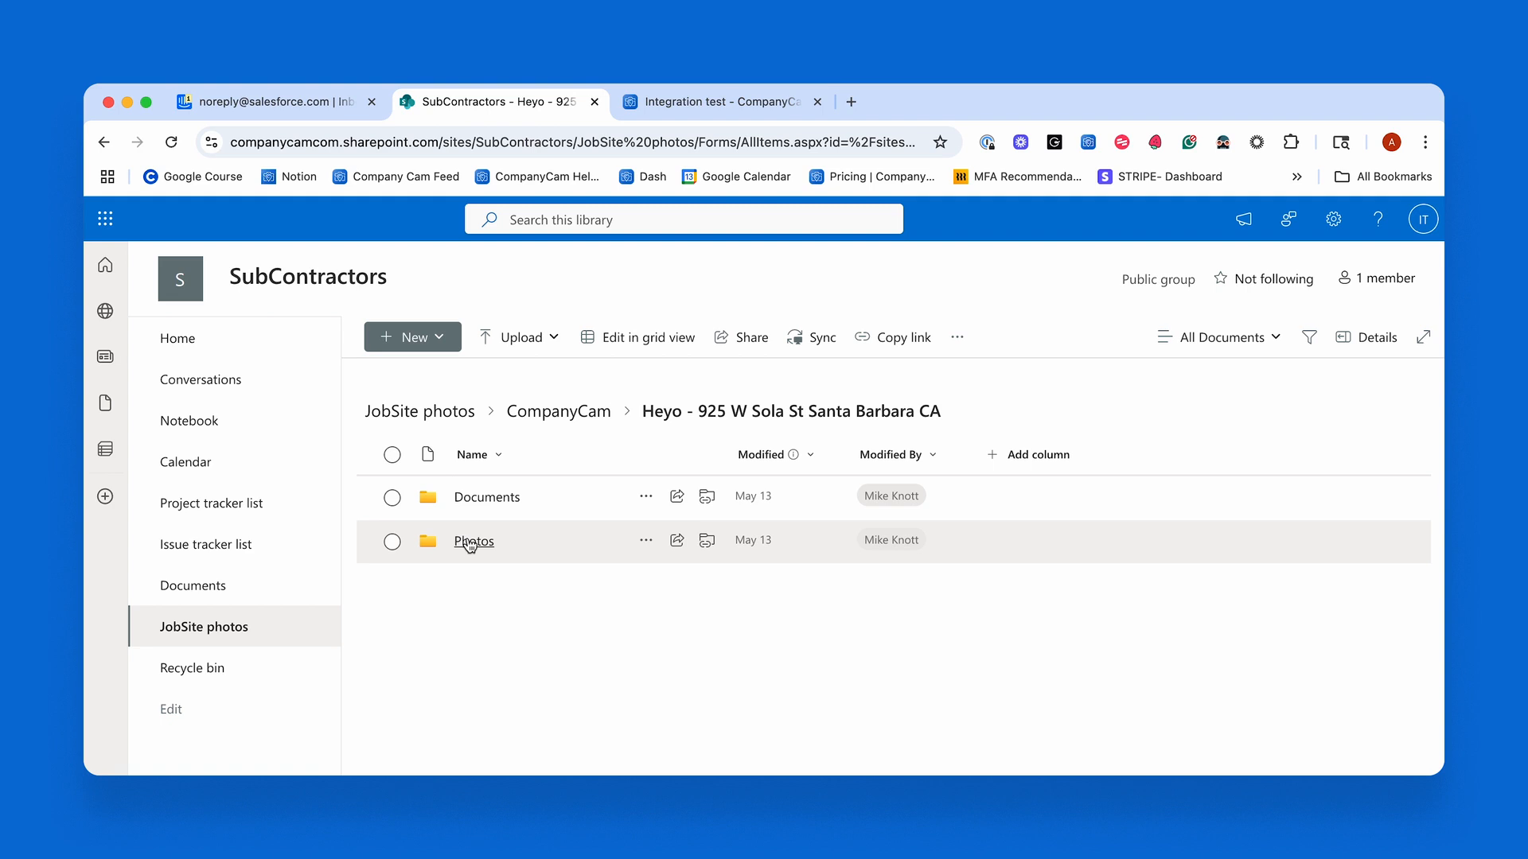
pyautogui.click(470, 542)
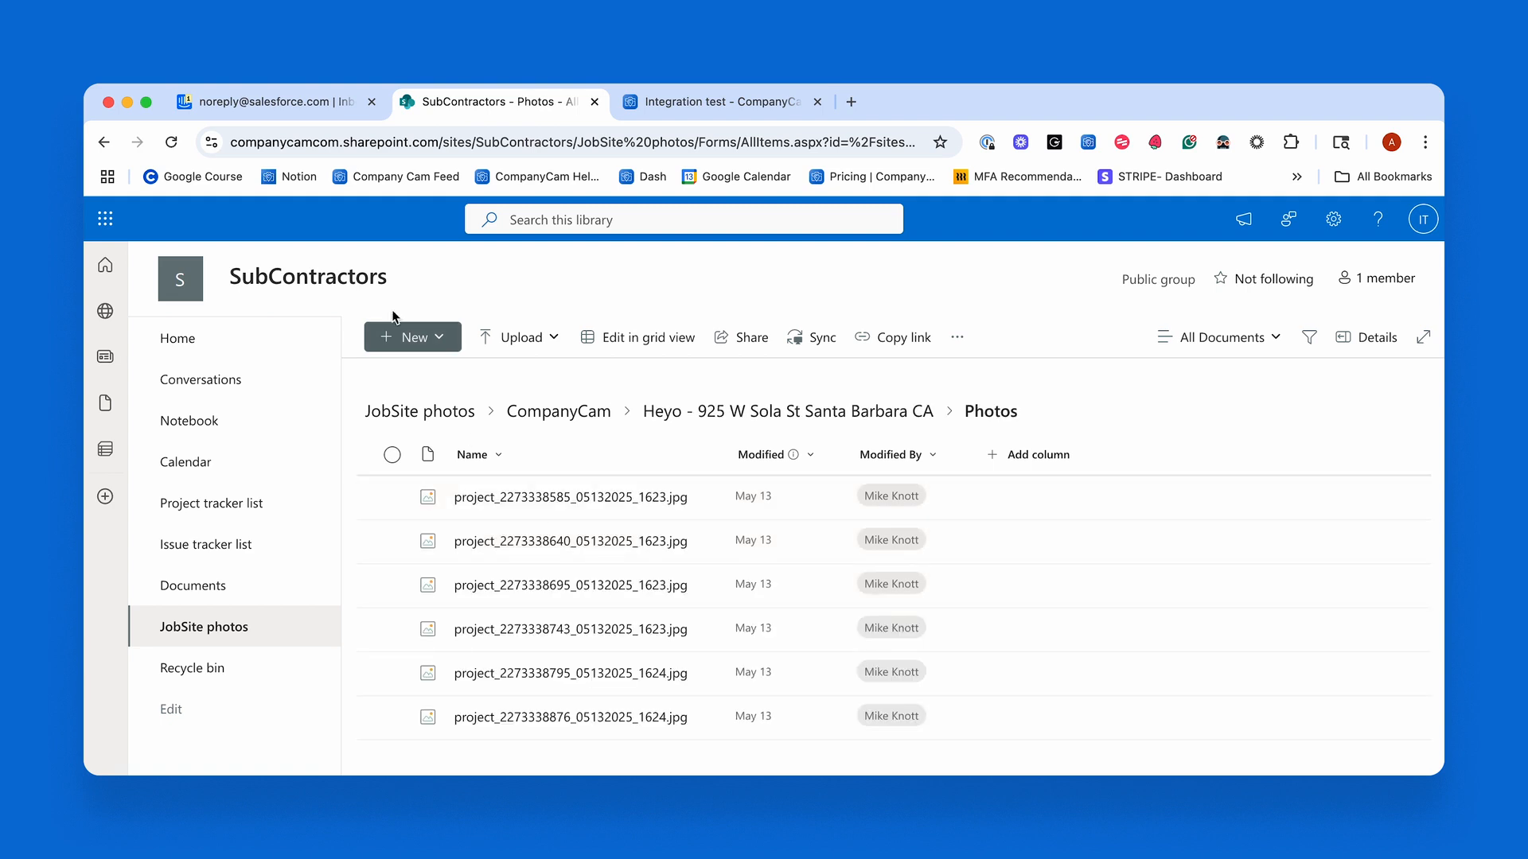
# Switch to CompanyCam, find Microsoft SharePoint Online among all integrations and connect it.
pyautogui.click(709, 112)
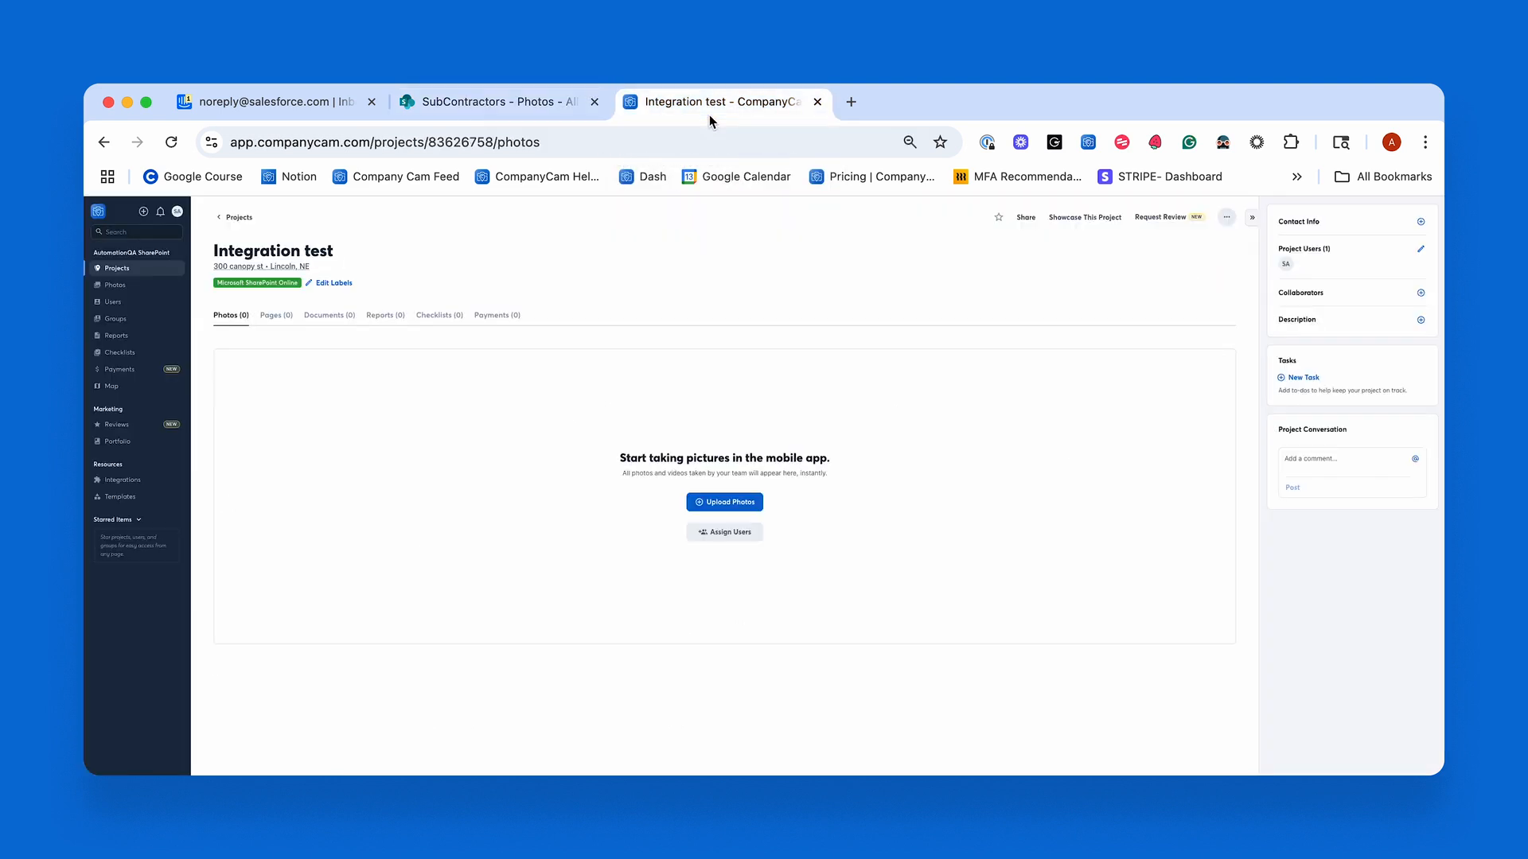
pyautogui.click(140, 269)
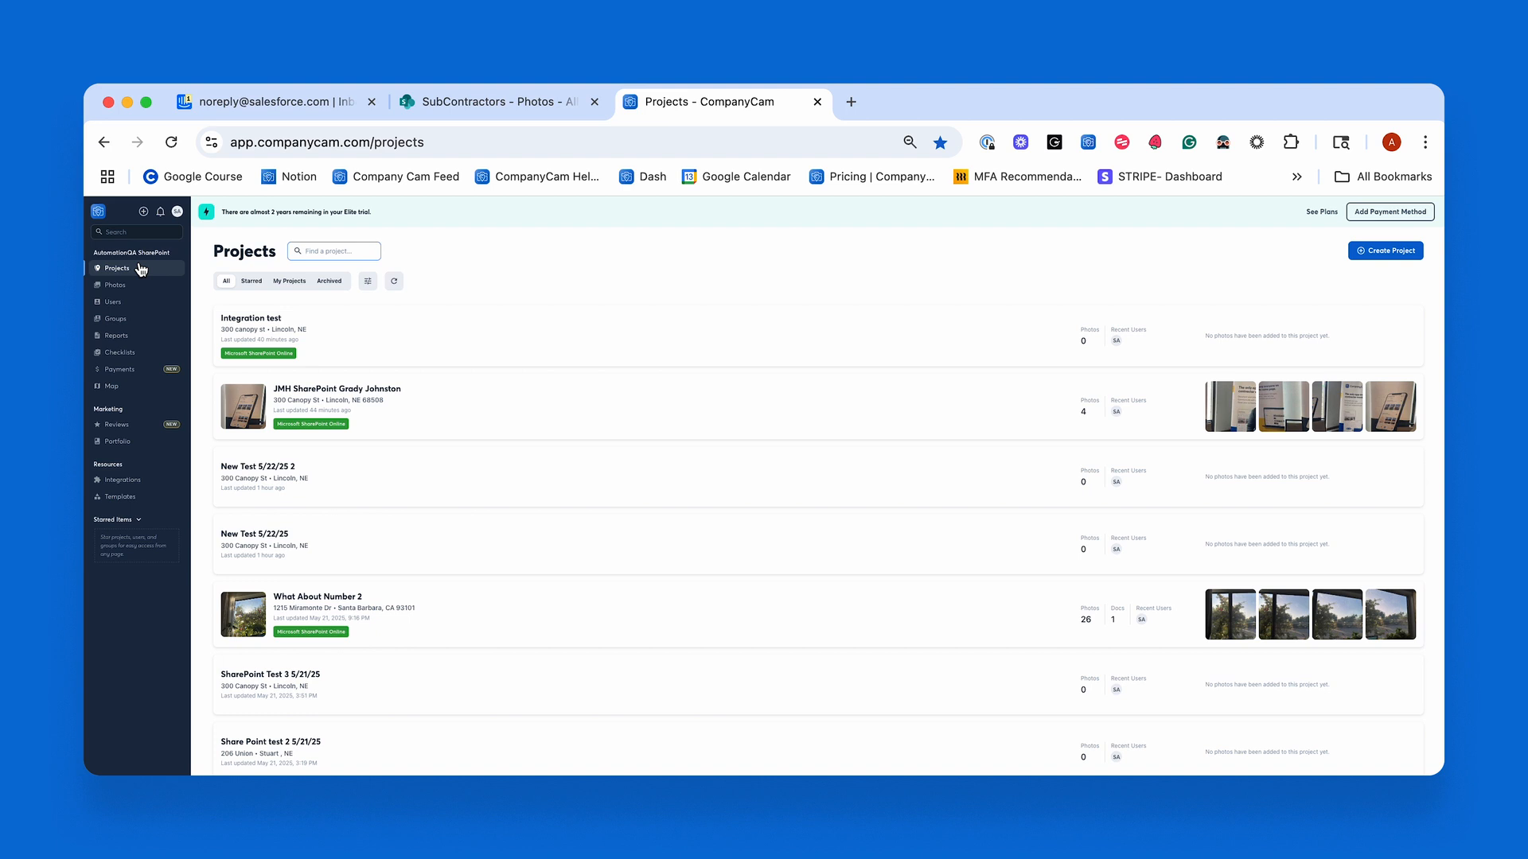
pyautogui.click(134, 480)
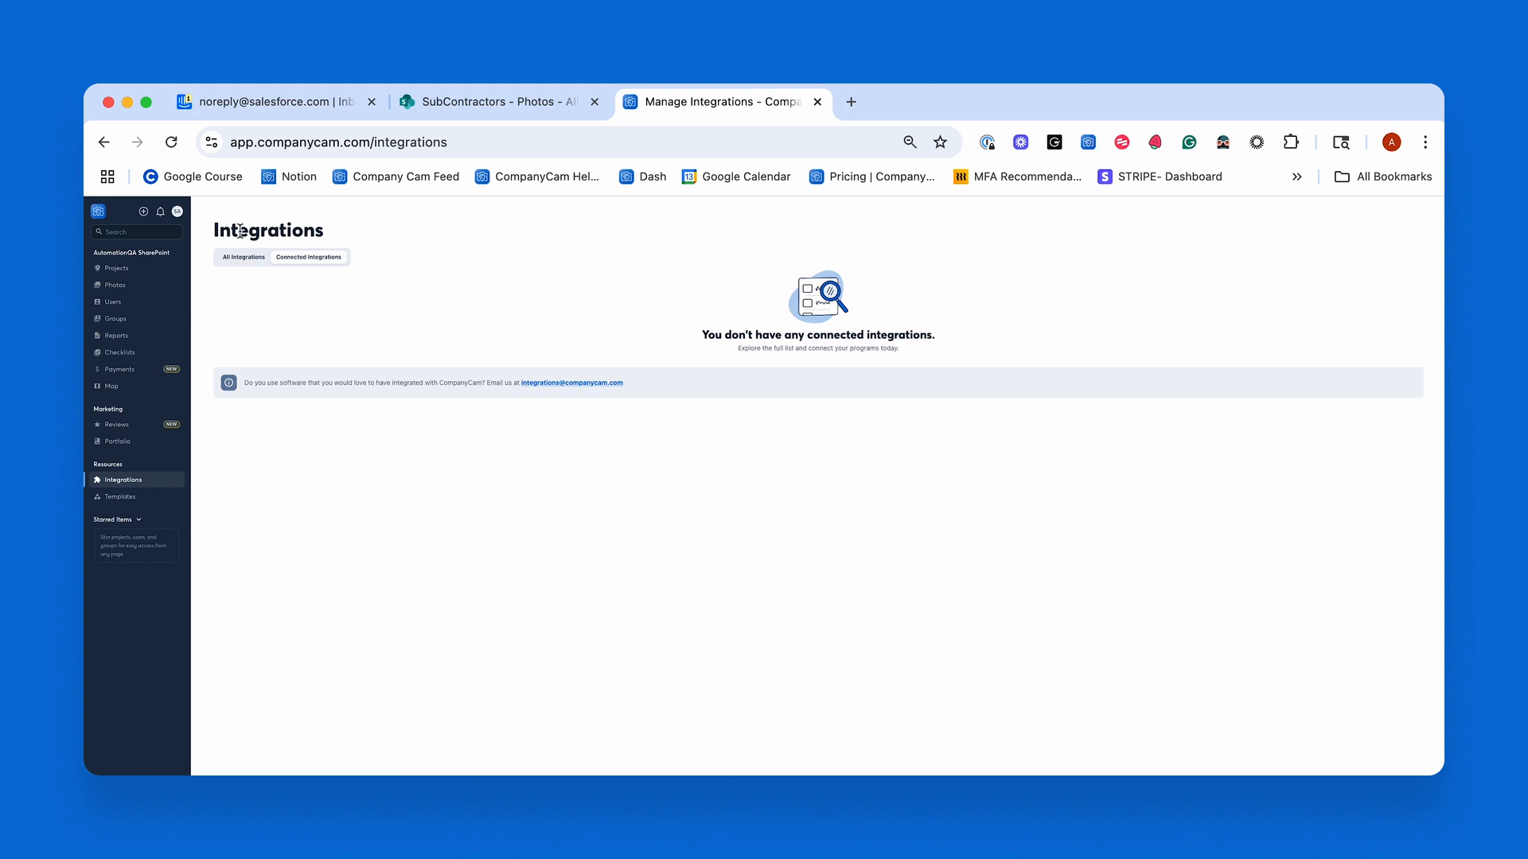
pyautogui.click(243, 259)
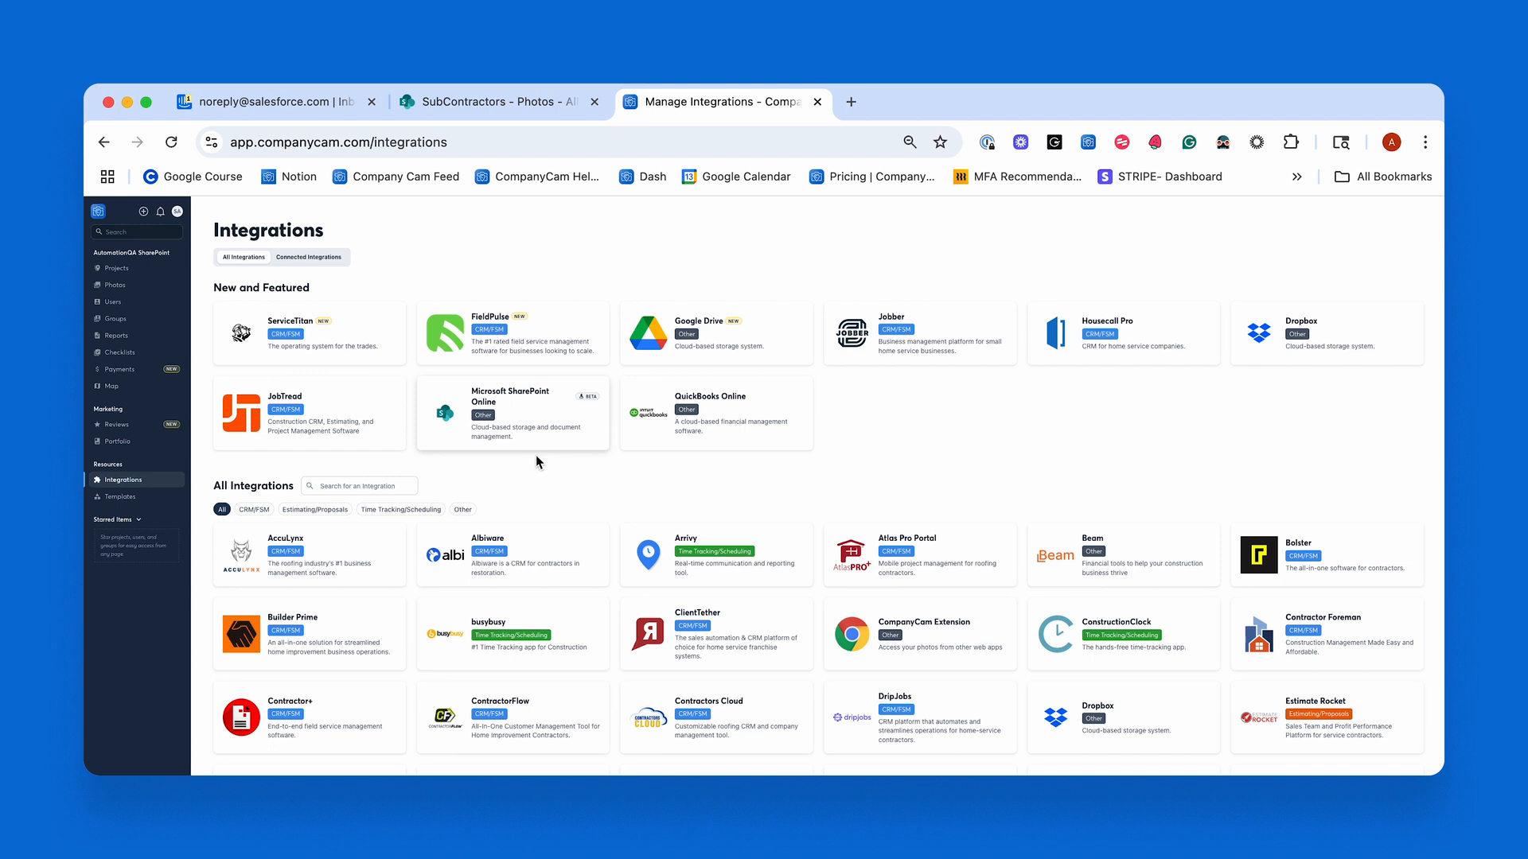
pyautogui.click(534, 431)
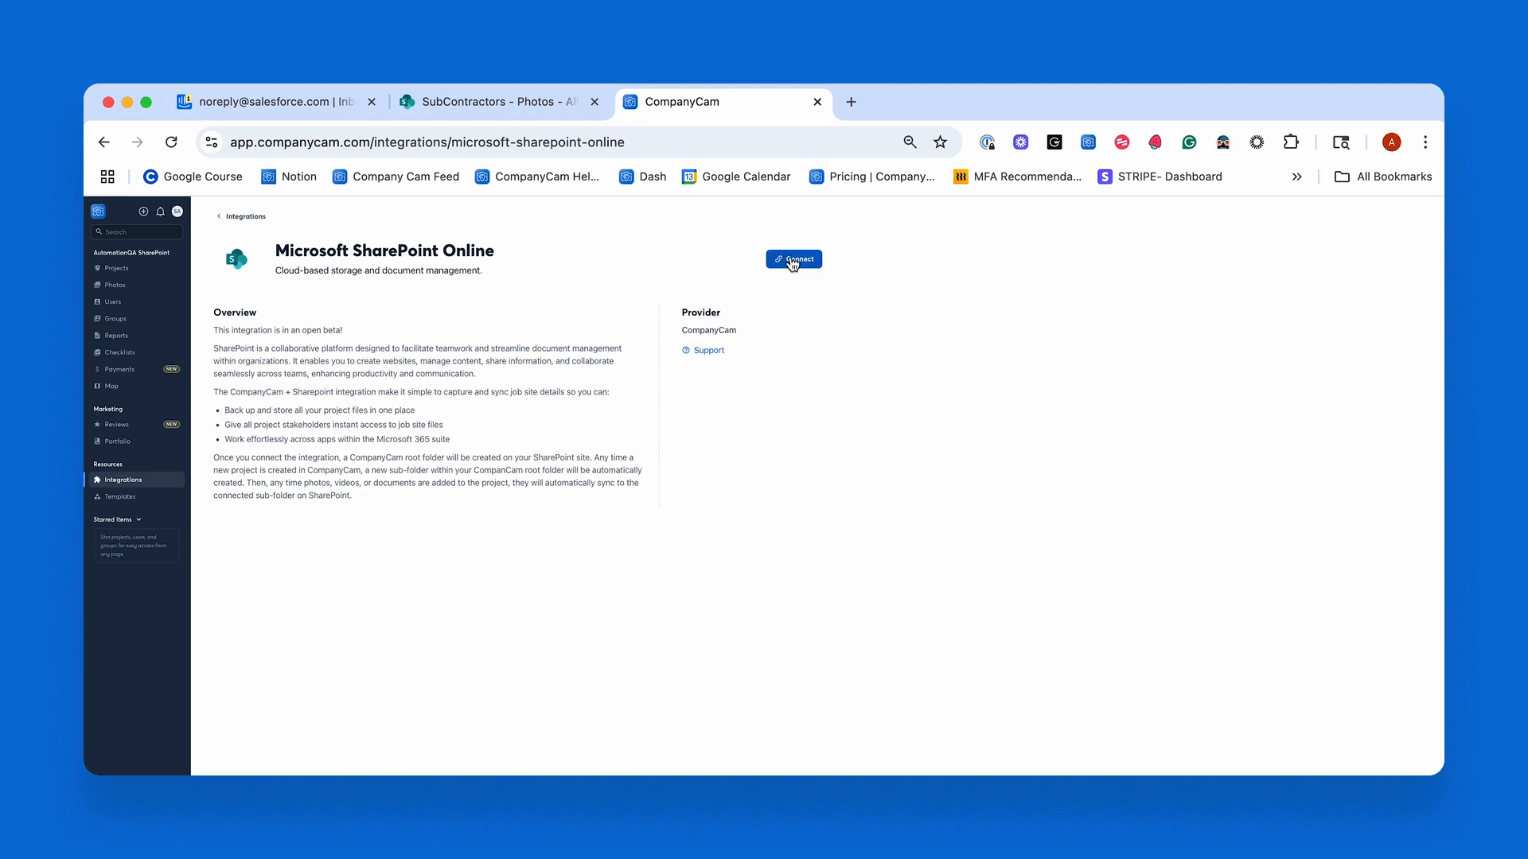
pyautogui.click(795, 267)
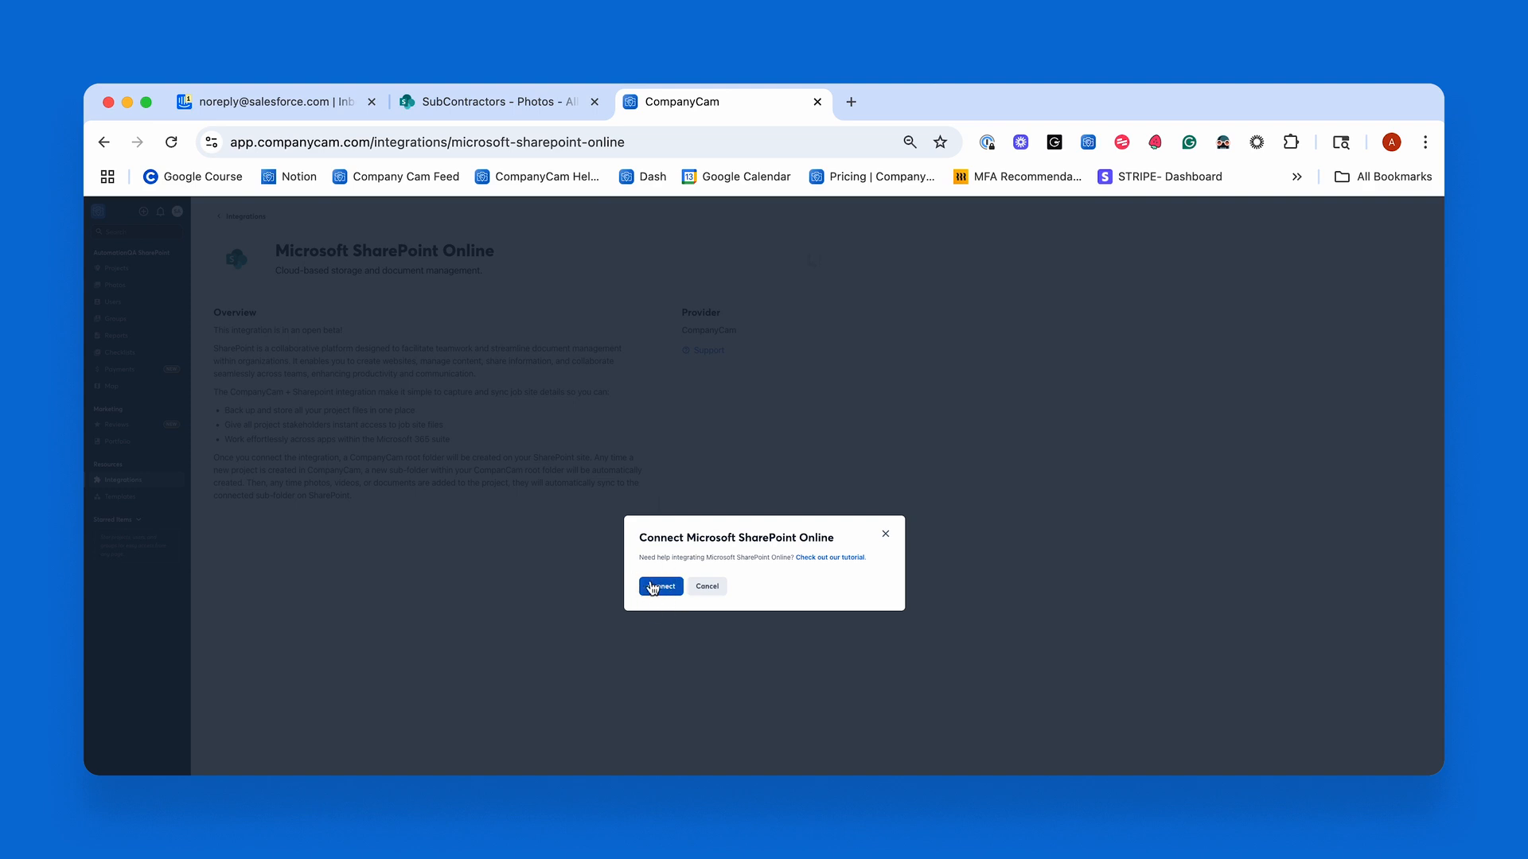
pyautogui.click(658, 588)
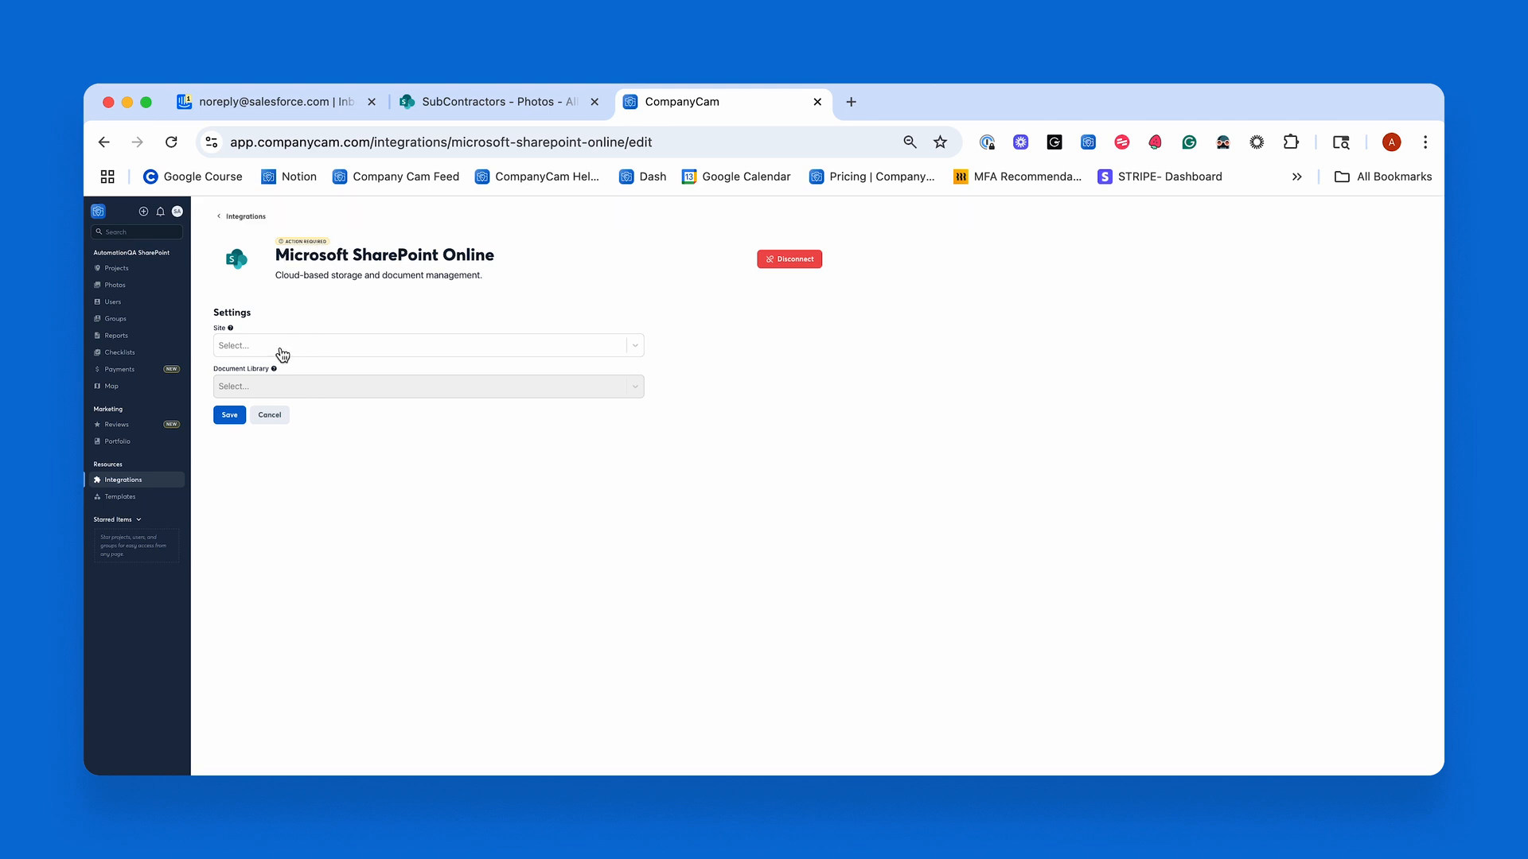
# Check the list of available sites in SharePoint and open the SubContractors site.
pyautogui.click(493, 102)
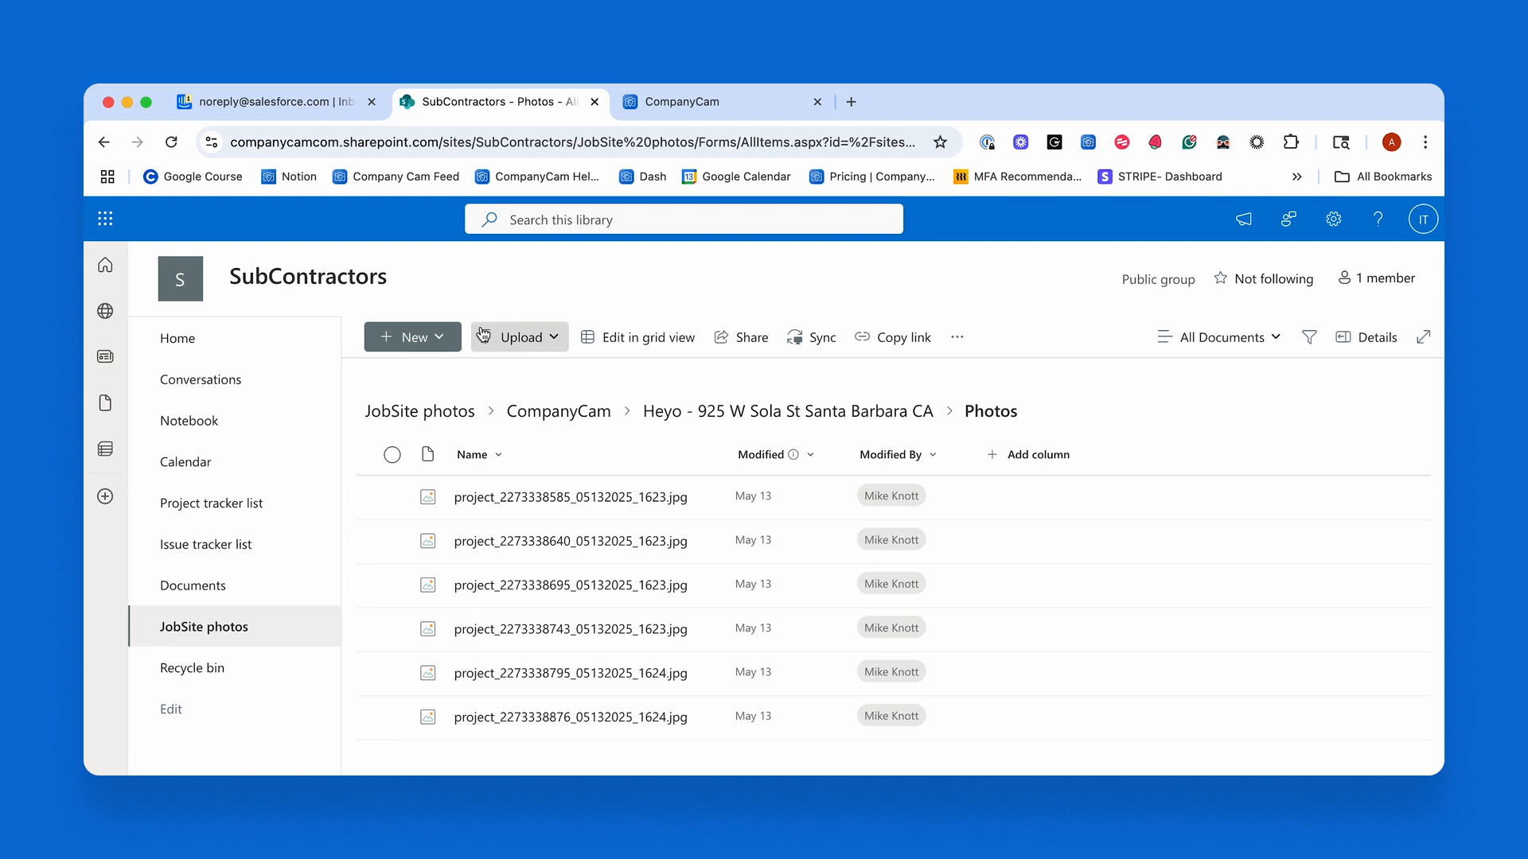
pyautogui.click(105, 311)
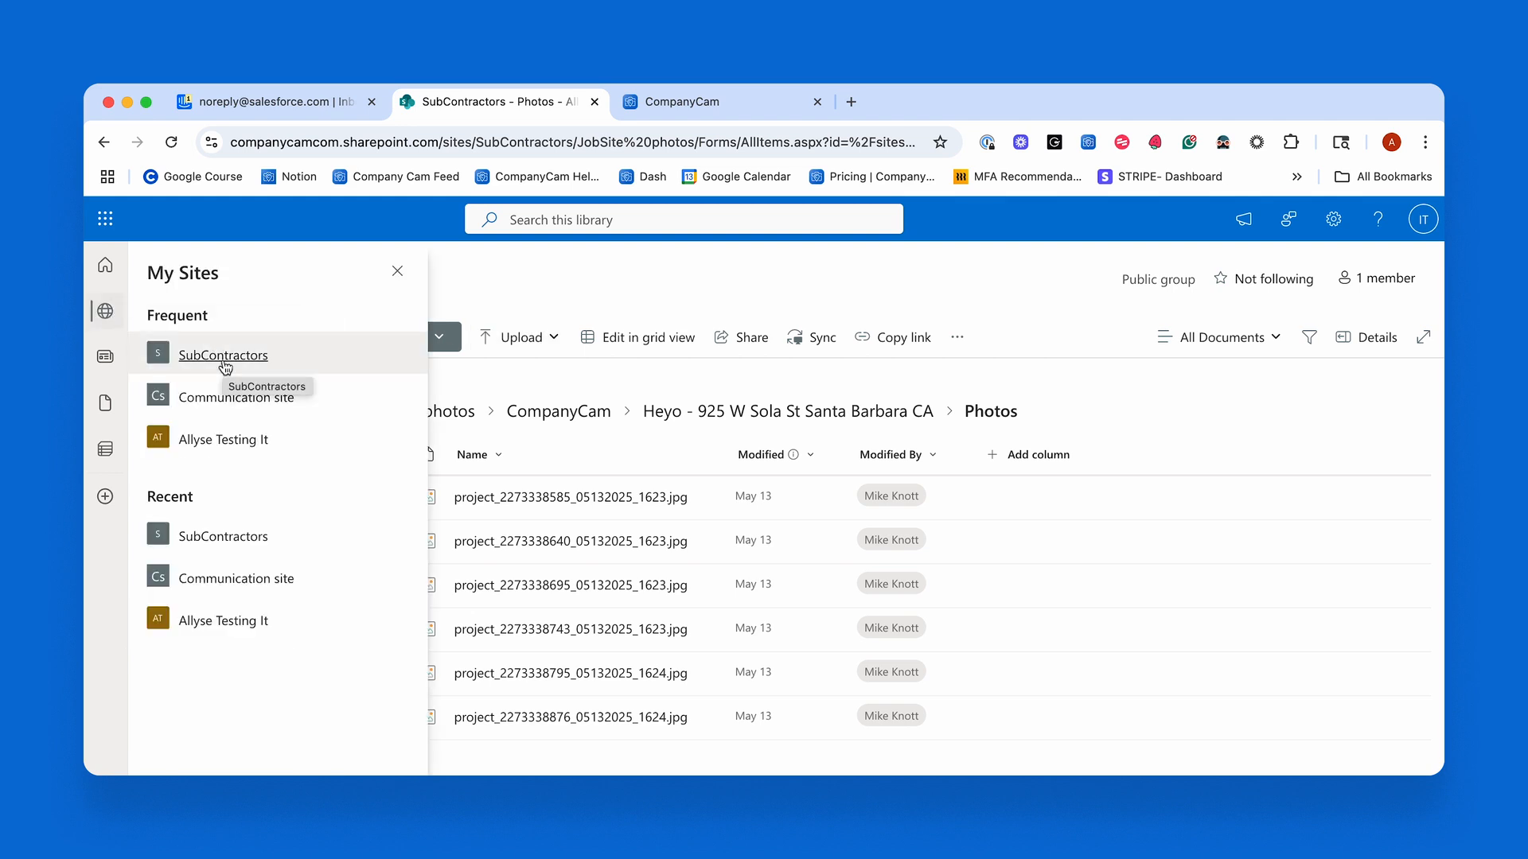
pyautogui.click(646, 110)
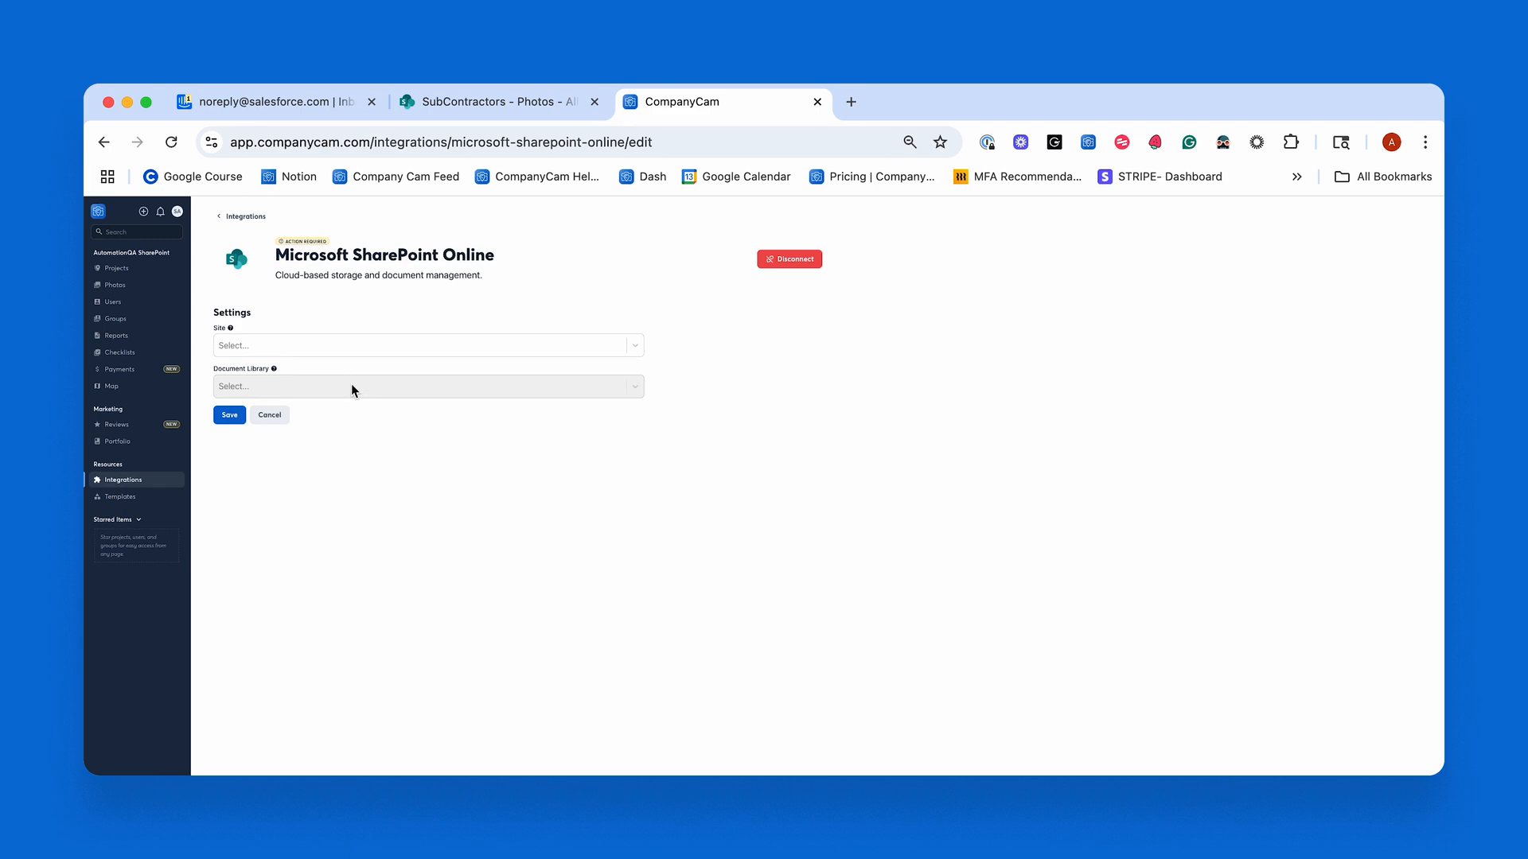
pyautogui.click(493, 106)
pyautogui.click(279, 368)
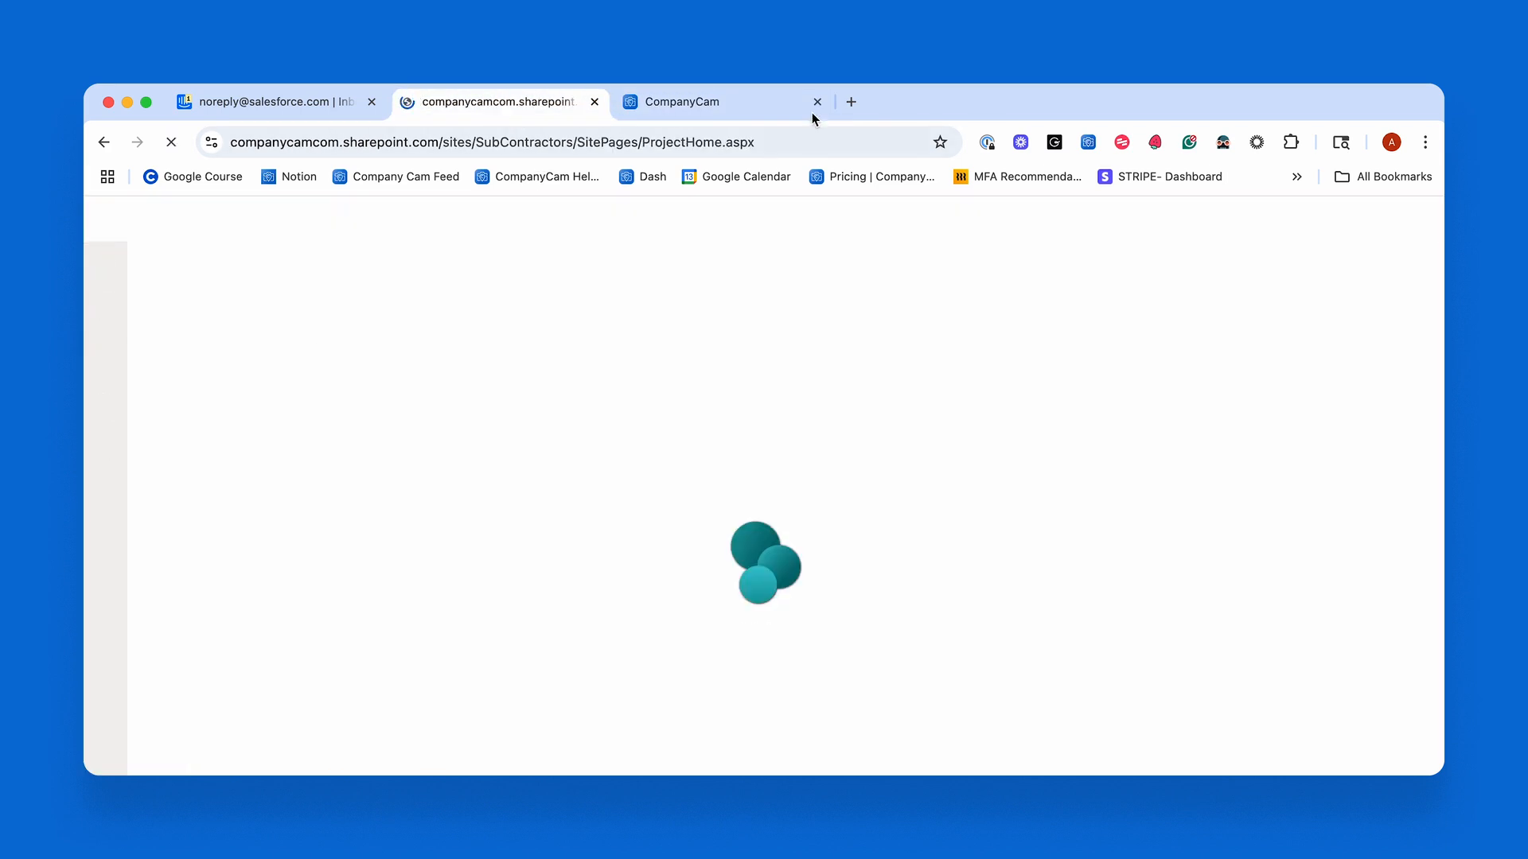
# Return to CompanyCam and set the SharePoint integration's site to SubContractors.
pyautogui.click(706, 106)
pyautogui.click(350, 346)
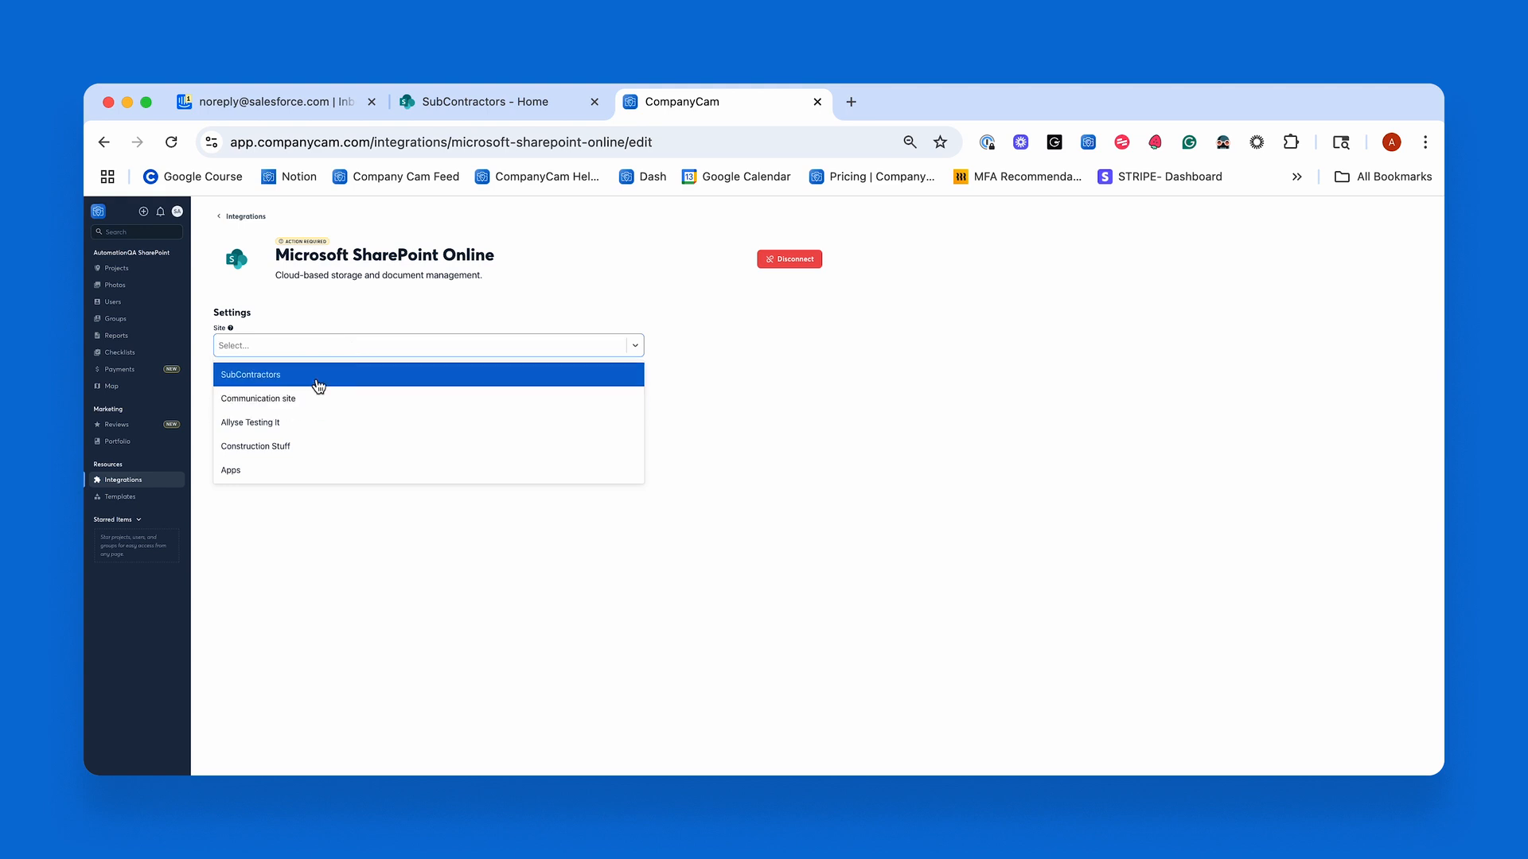
pyautogui.click(319, 374)
# Set the integration's document library to JobSite photos, checking the site's libraries in SharePoint before choosing.
pyautogui.click(320, 388)
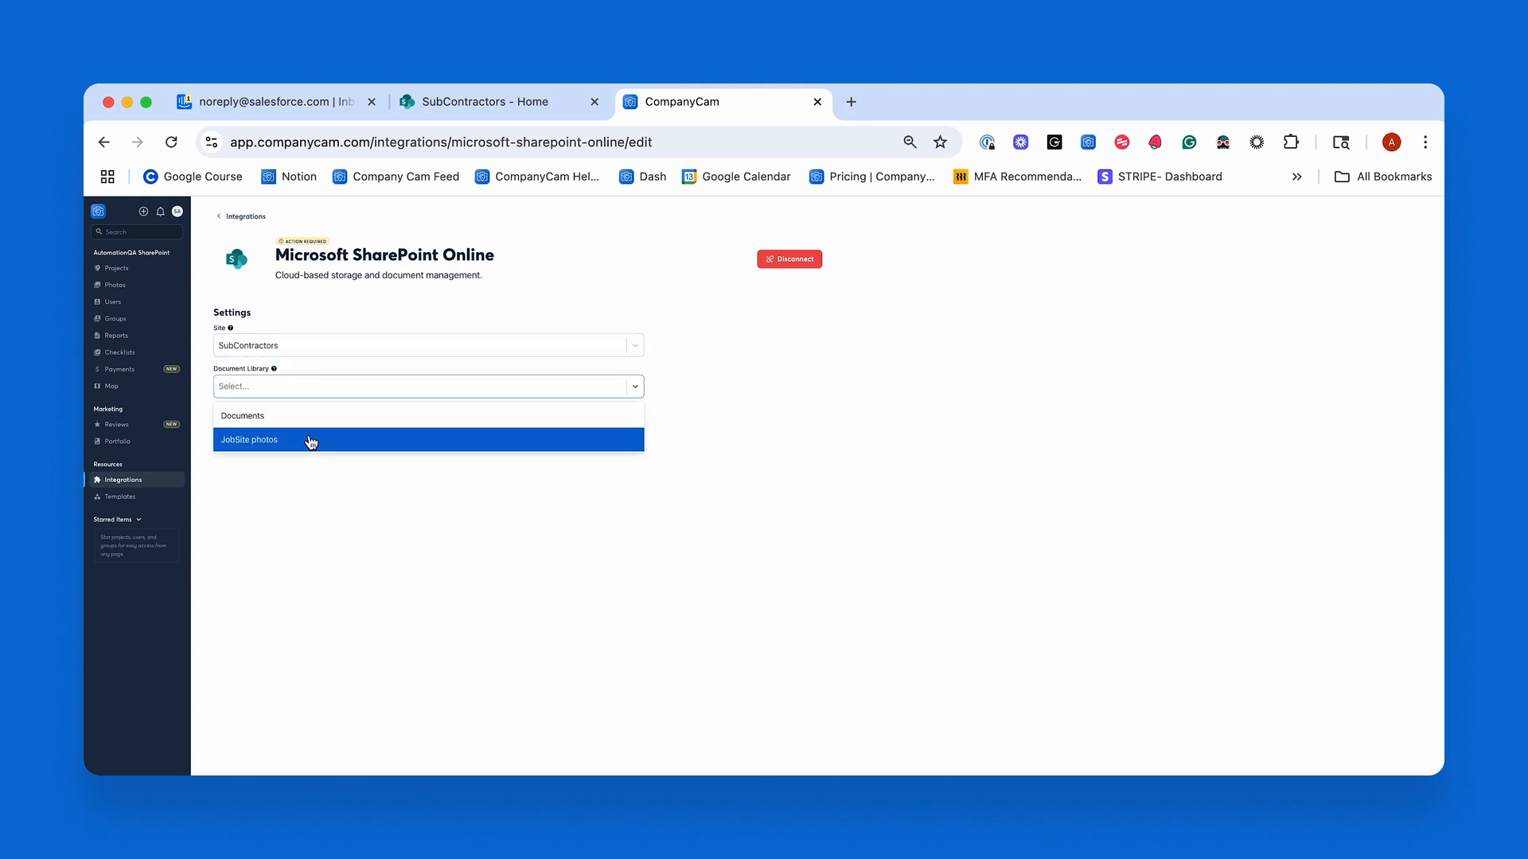
pyautogui.click(493, 101)
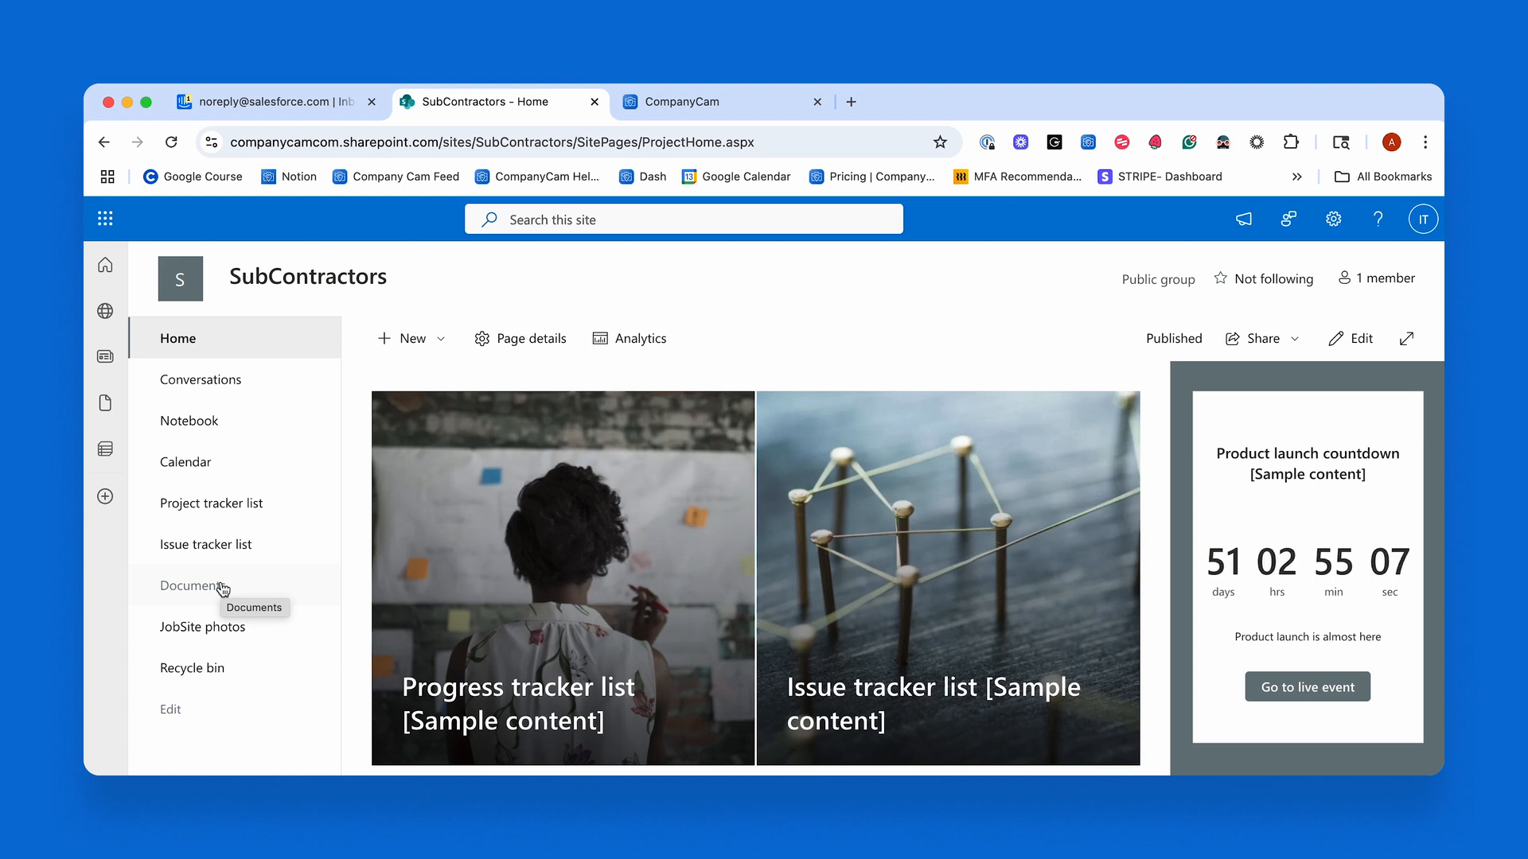
pyautogui.click(682, 108)
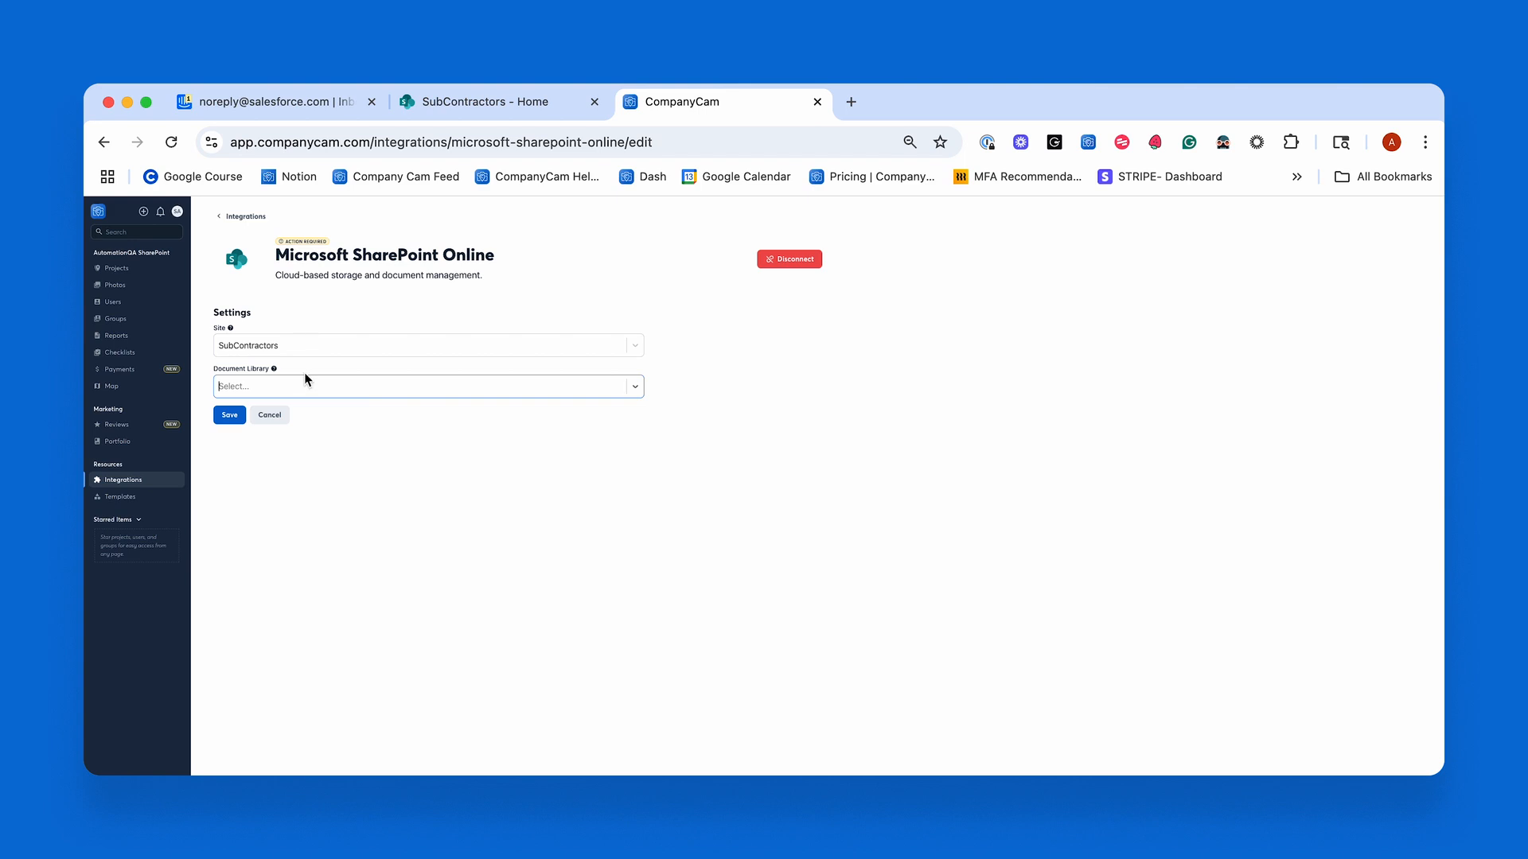
pyautogui.click(298, 393)
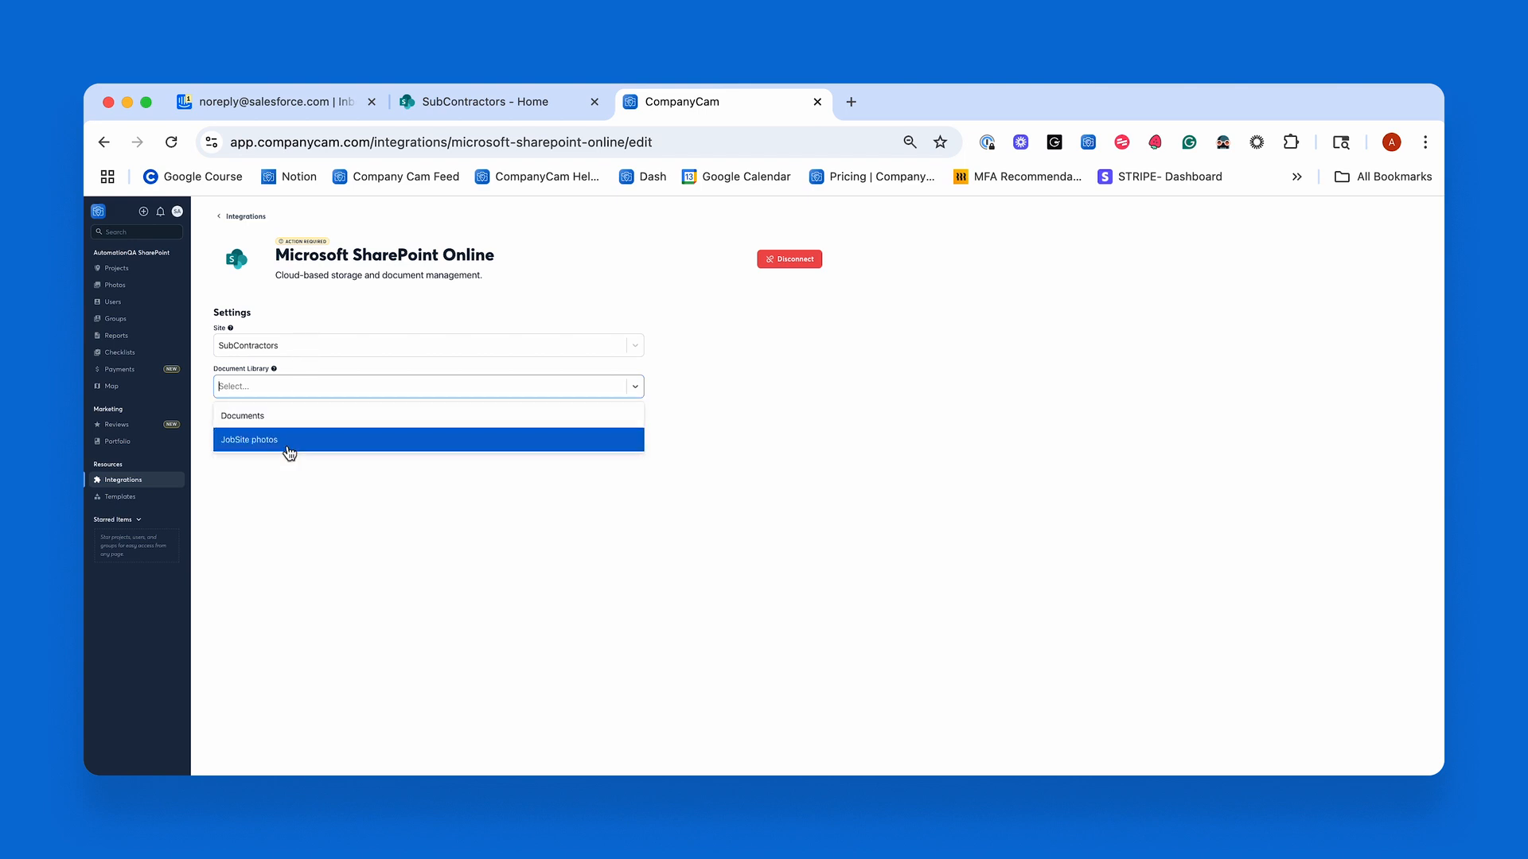
pyautogui.click(288, 446)
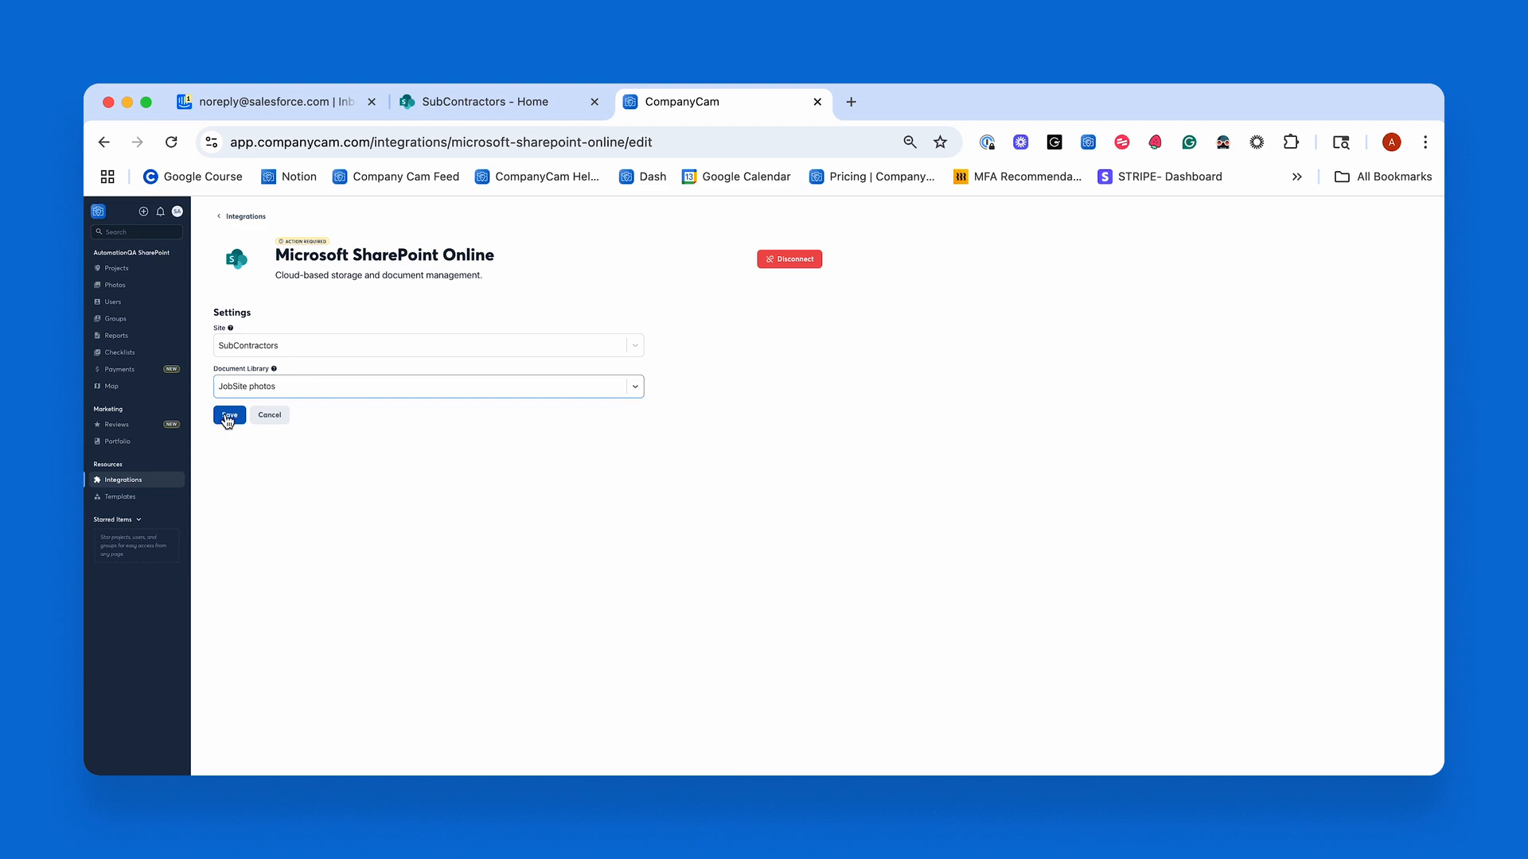
# Save the SharePoint integration settings and view the connected integrations.
pyautogui.click(227, 419)
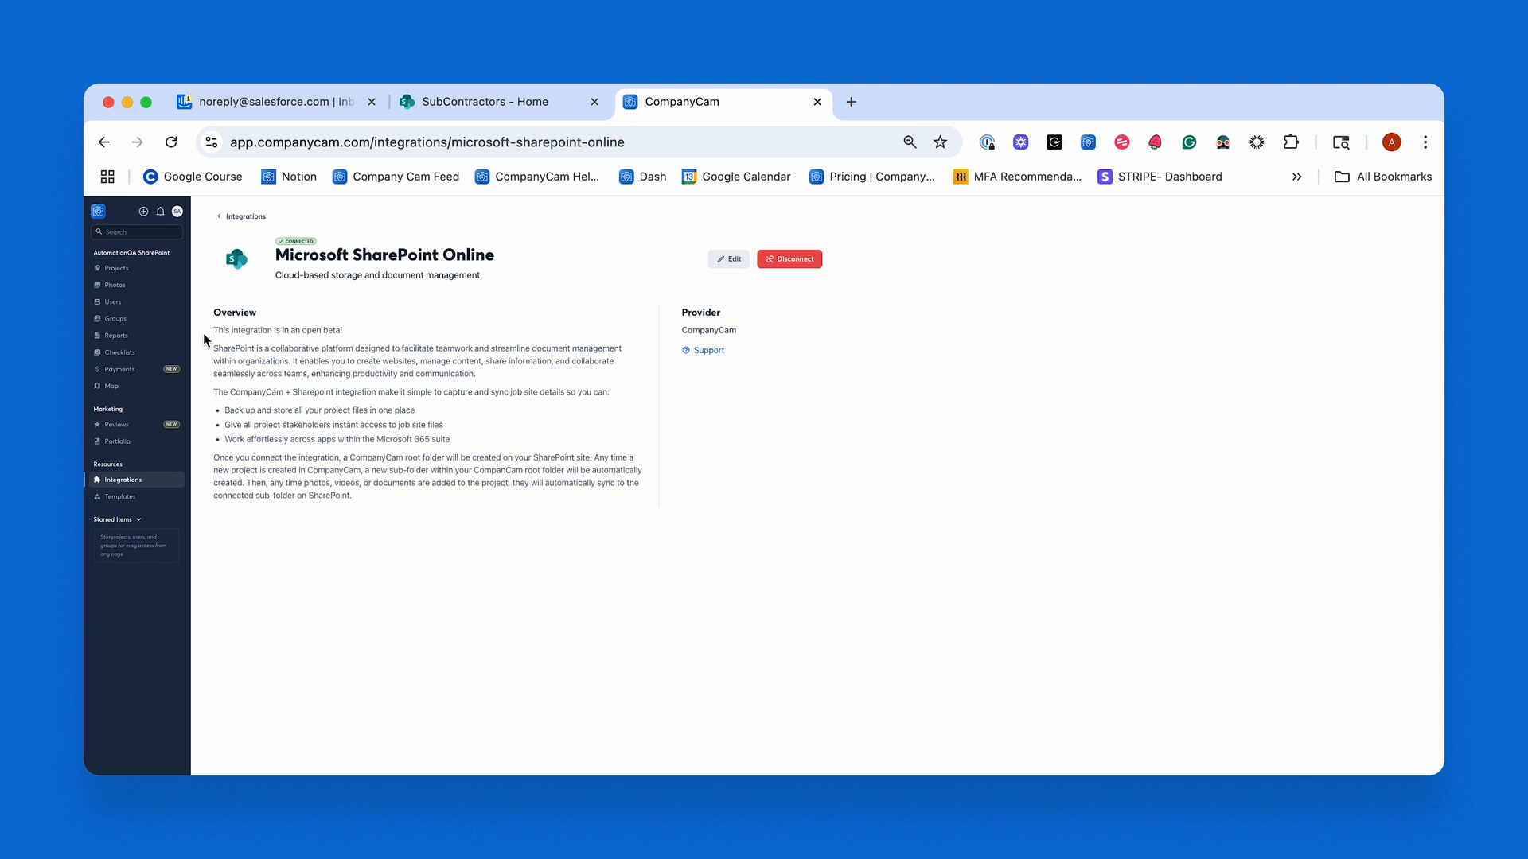
pyautogui.click(133, 482)
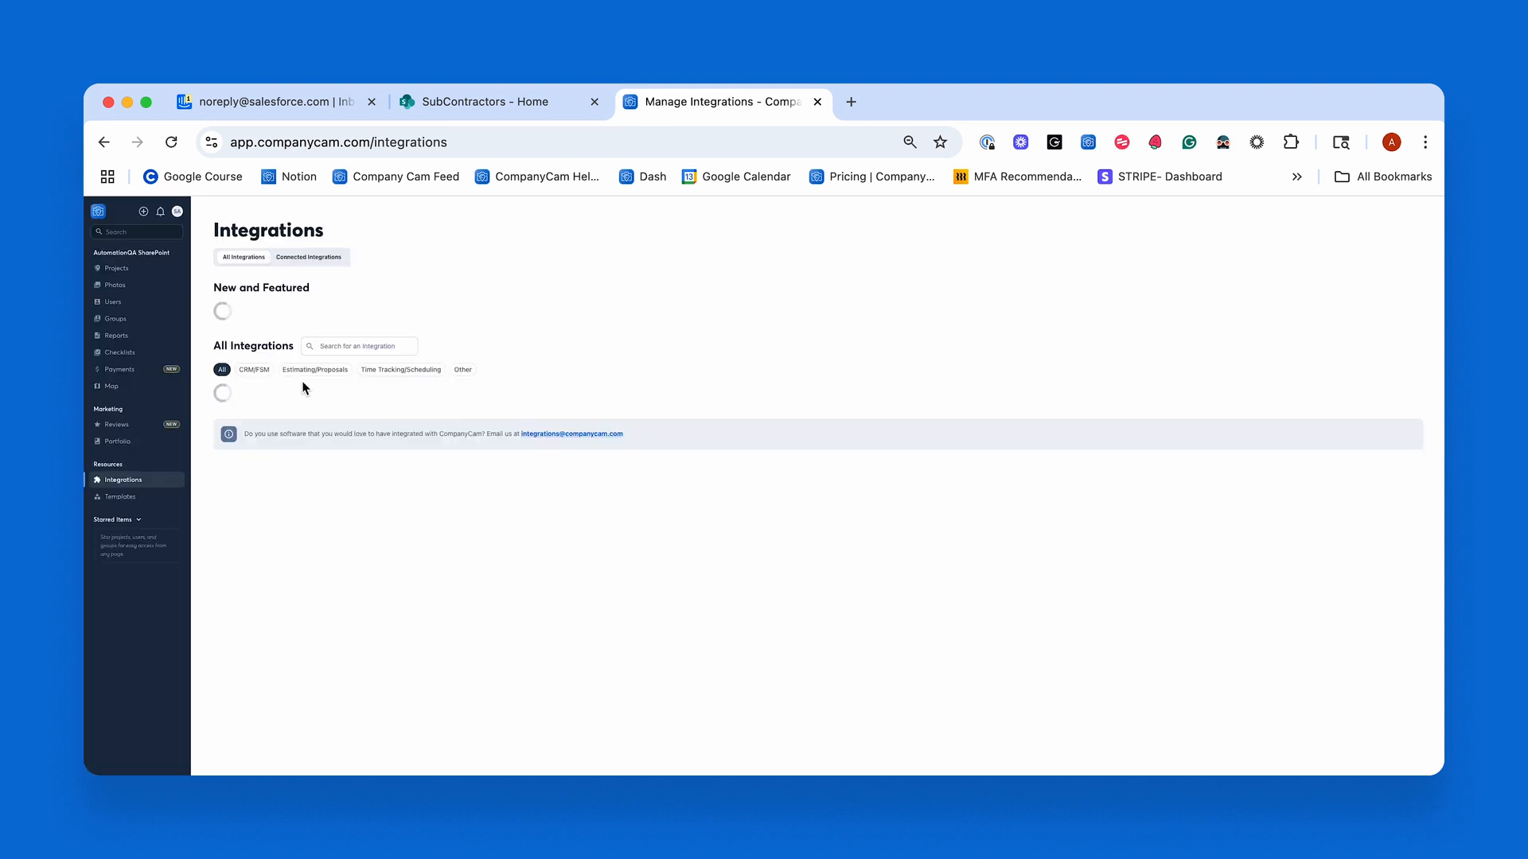
pyautogui.click(315, 260)
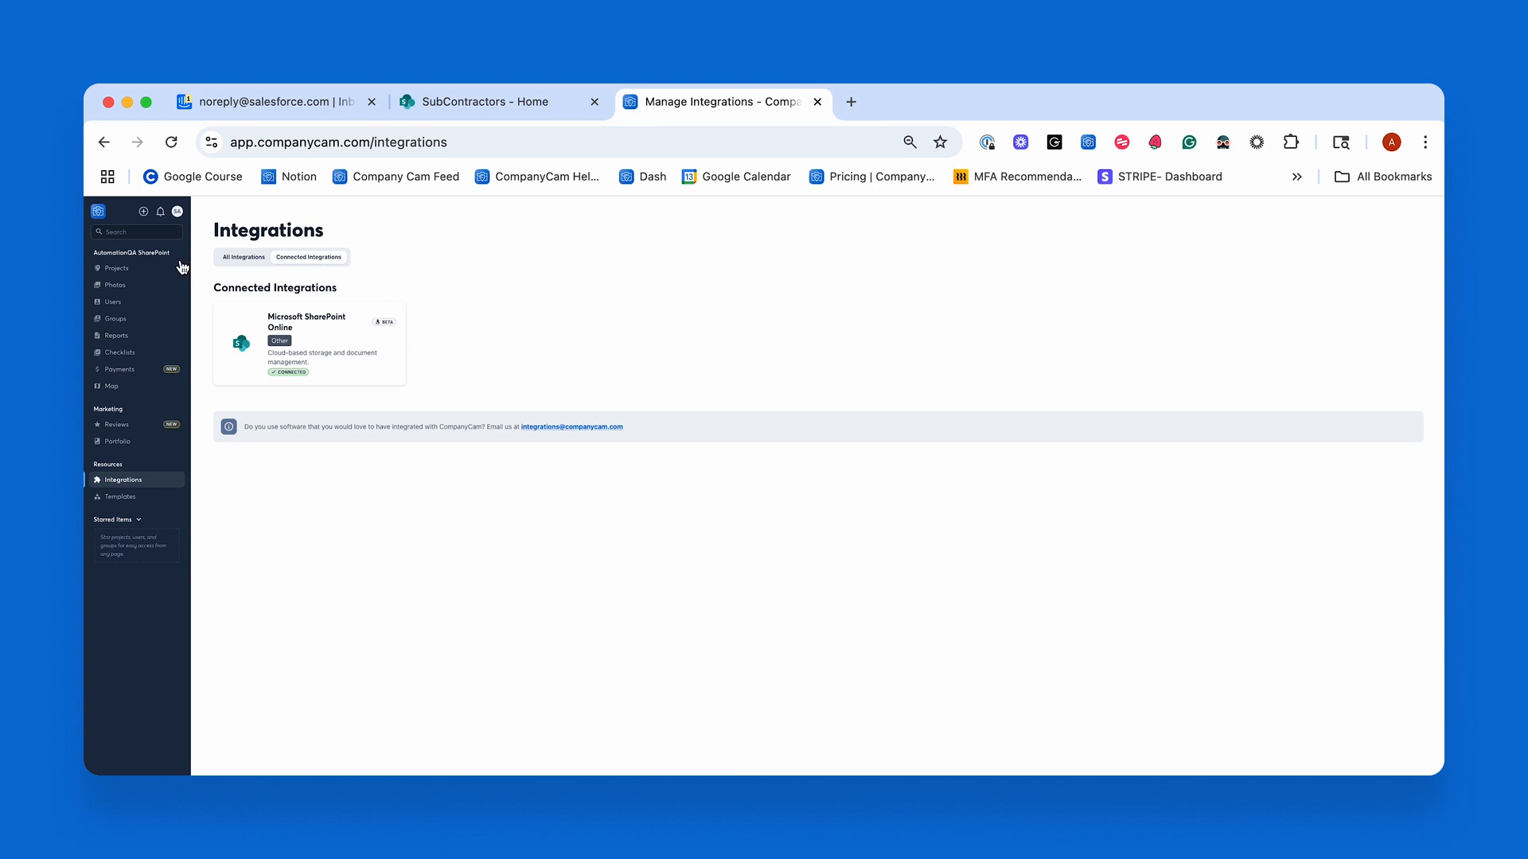
# Start a new project and name it with the customer's full name followed by "Roof Job".
pyautogui.click(119, 270)
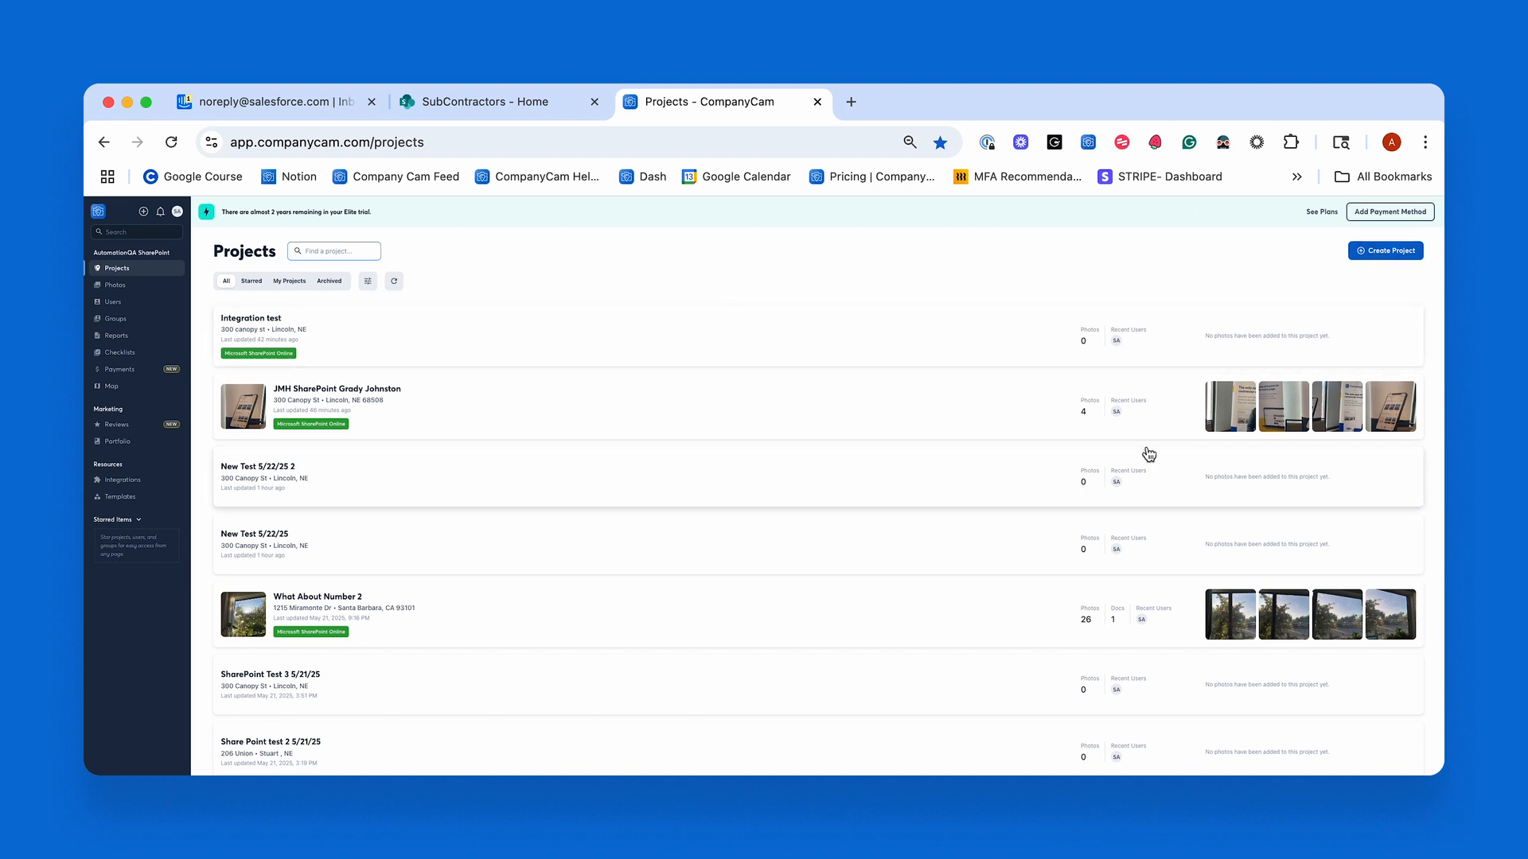
pyautogui.click(1397, 252)
pyautogui.click(1380, 277)
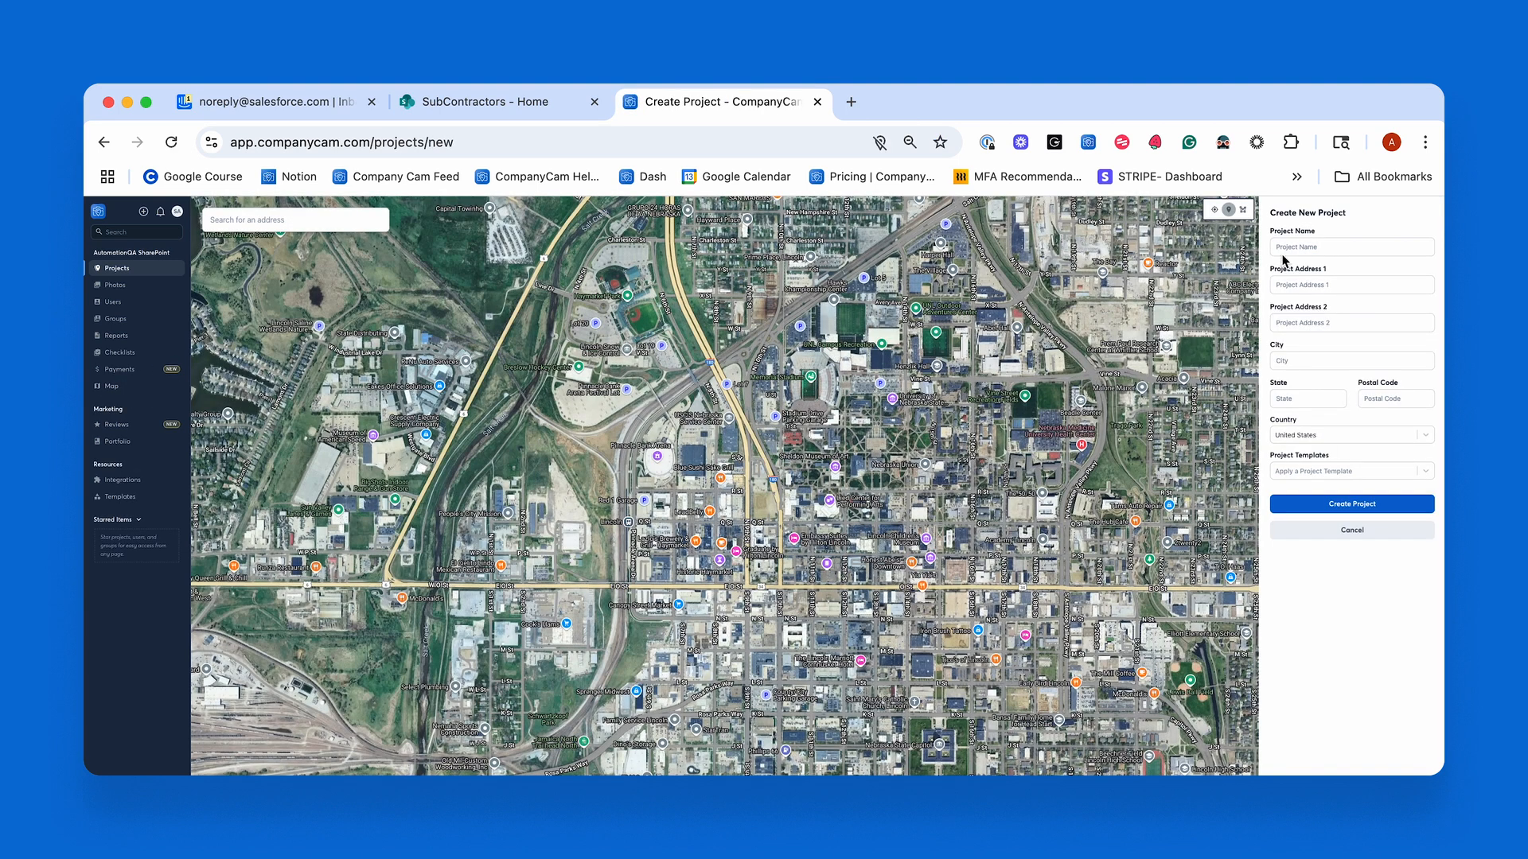
pyautogui.click(1285, 247)
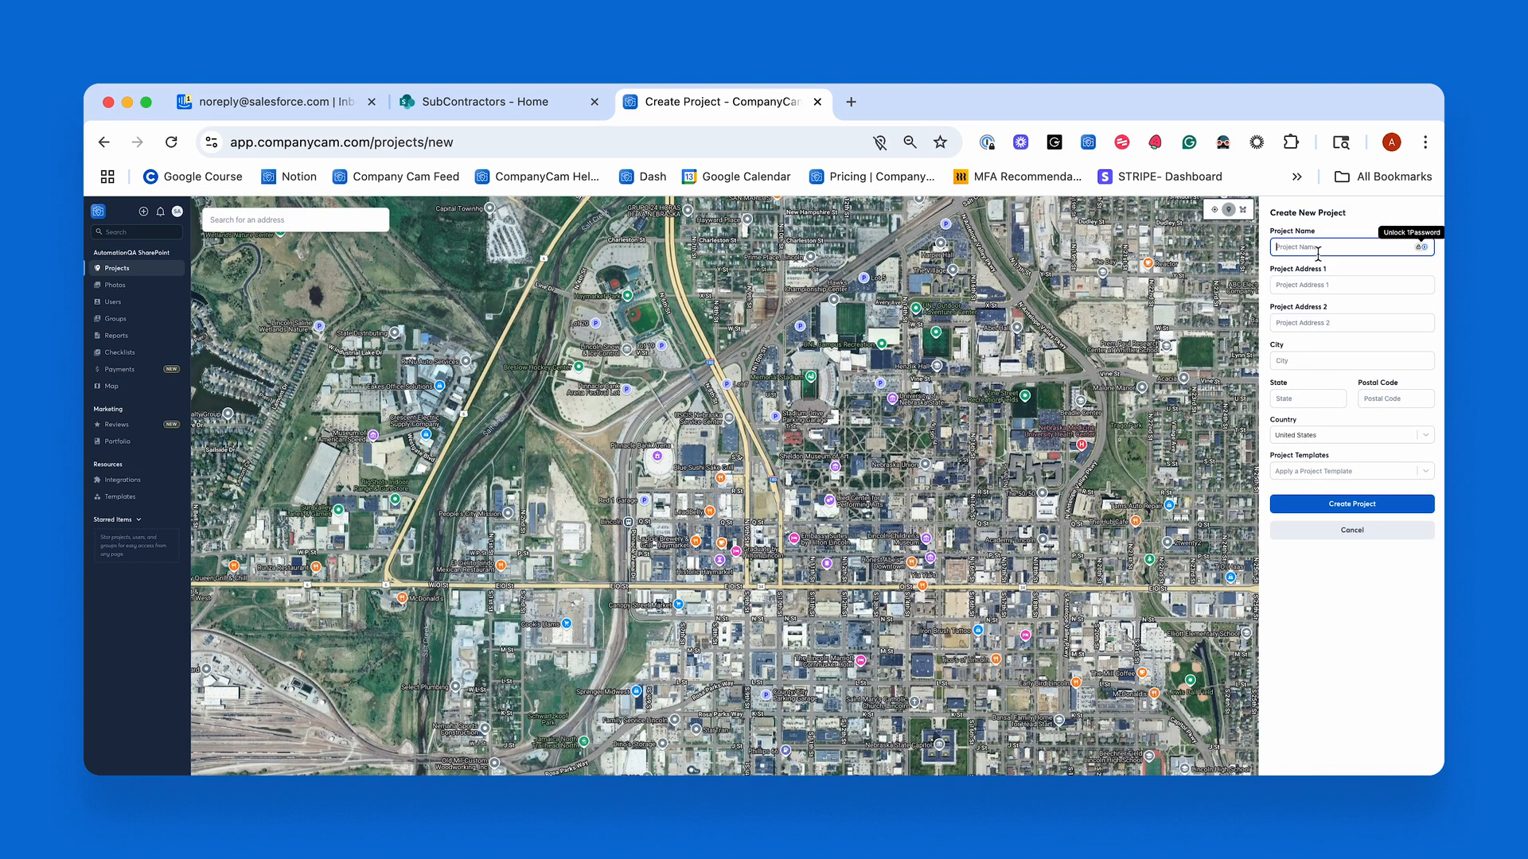
pyautogui.write('John Smith Roof Job')
# Fill in the project's street address, city and state, create the project, and dismiss the offer to save the identity.
pyautogui.click(1305, 285)
pyautogui.click(1306, 362)
pyautogui.write('Lincoln')
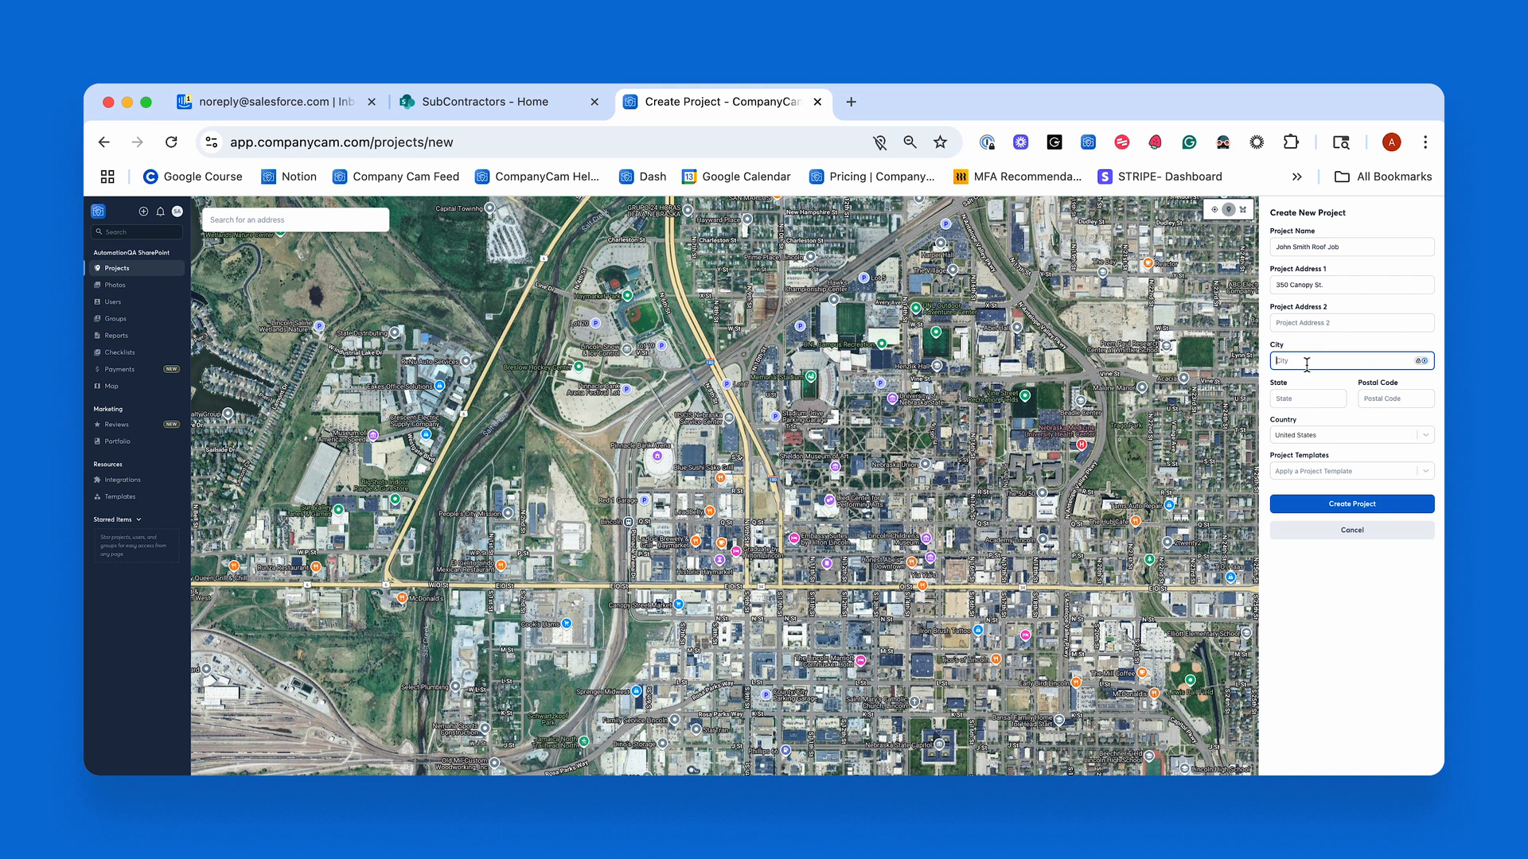
pyautogui.press('Tab')
pyautogui.write('NE')
pyautogui.press('Tab')
pyautogui.click(1370, 503)
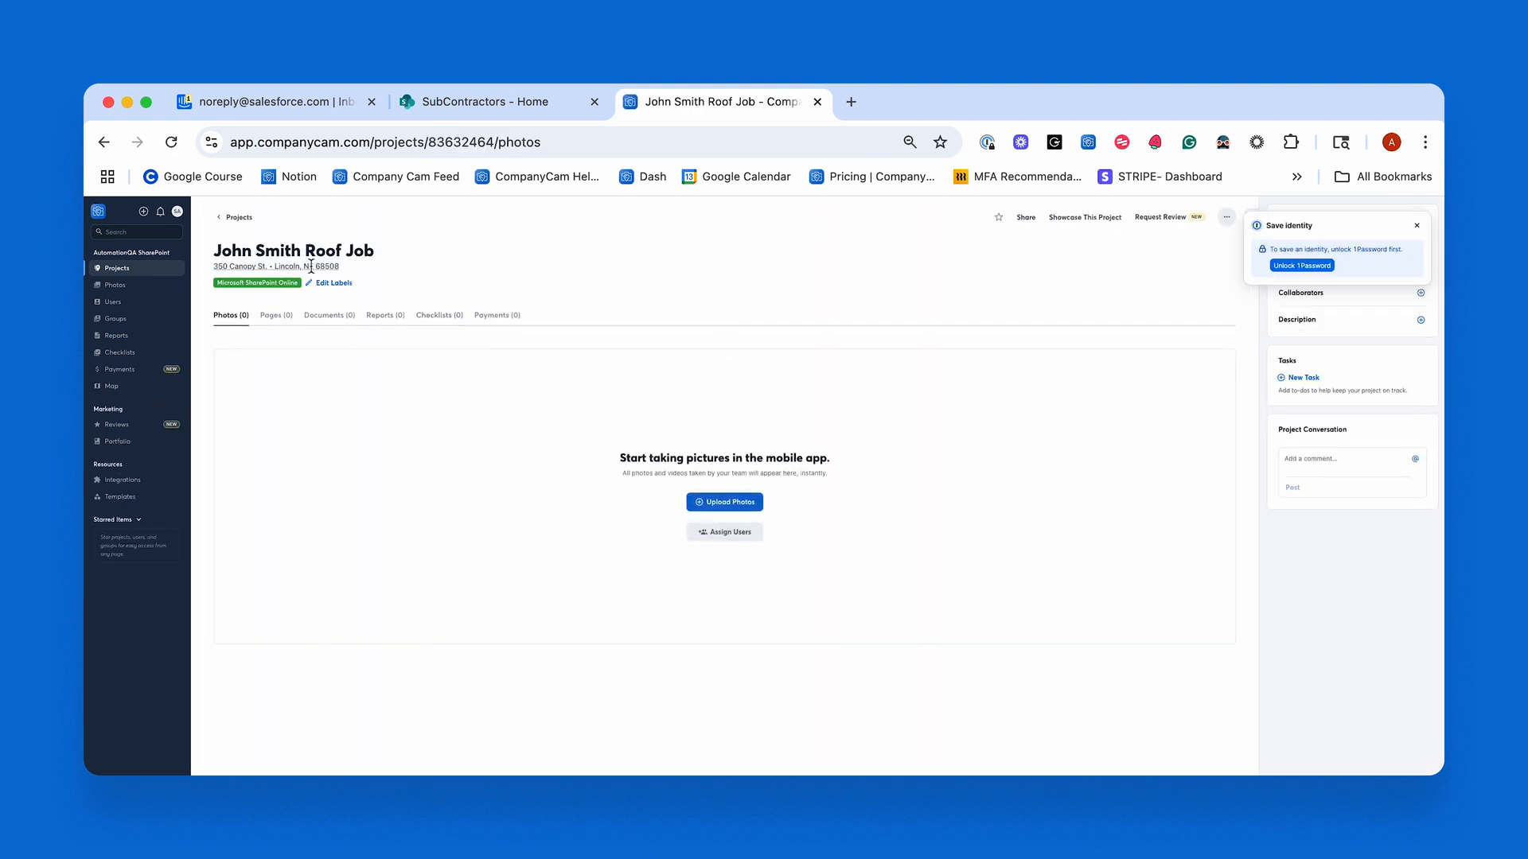
pyautogui.click(1417, 225)
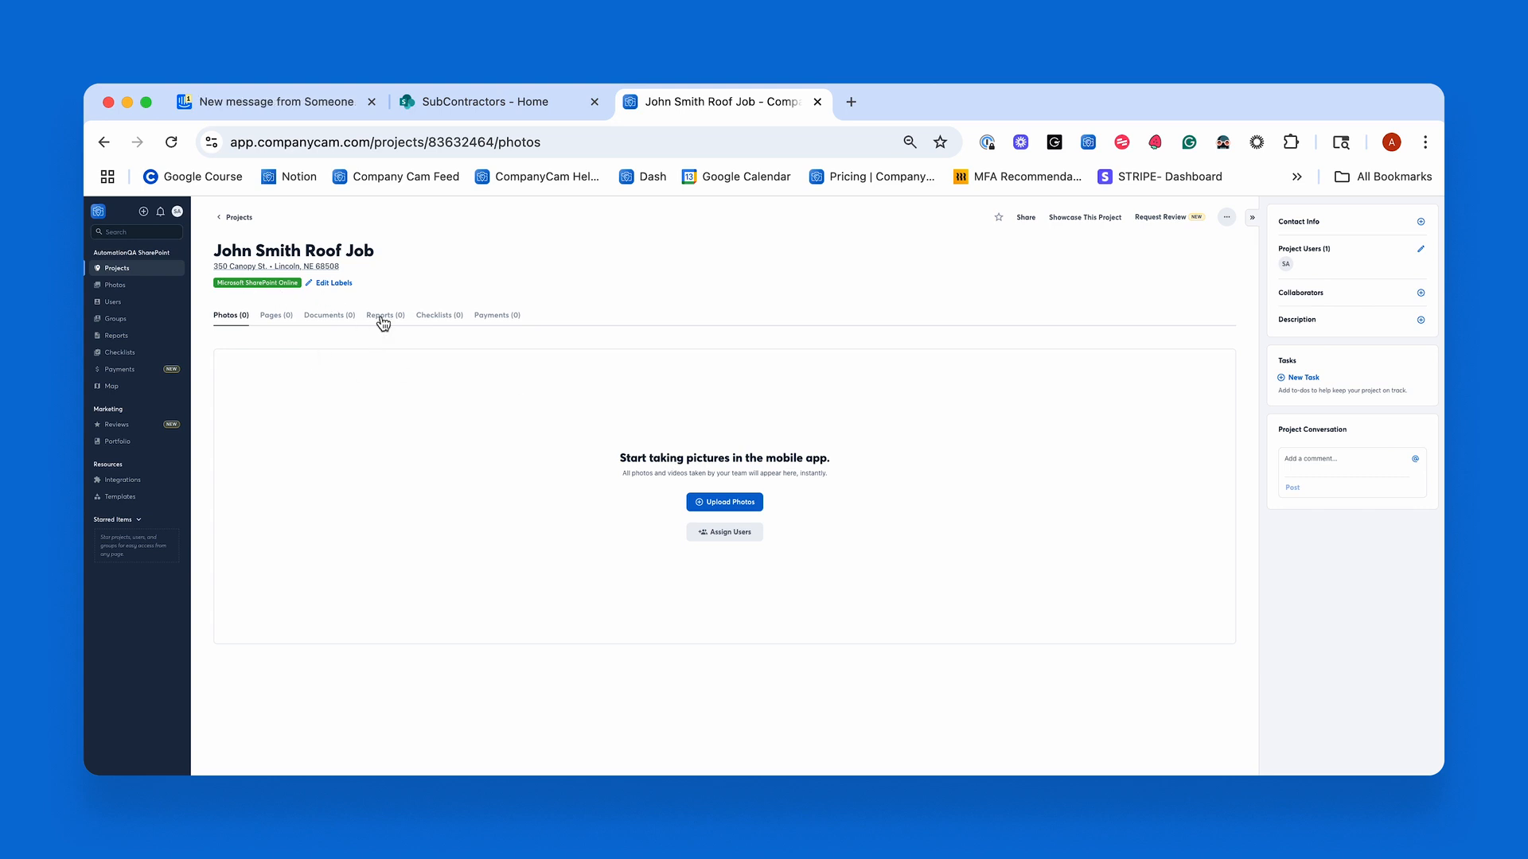
# Upload download (1).jpeg, download (2).jpeg, download (3).jpeg and download.jpeg from the Images folder to the new project's photos.
pyautogui.click(725, 502)
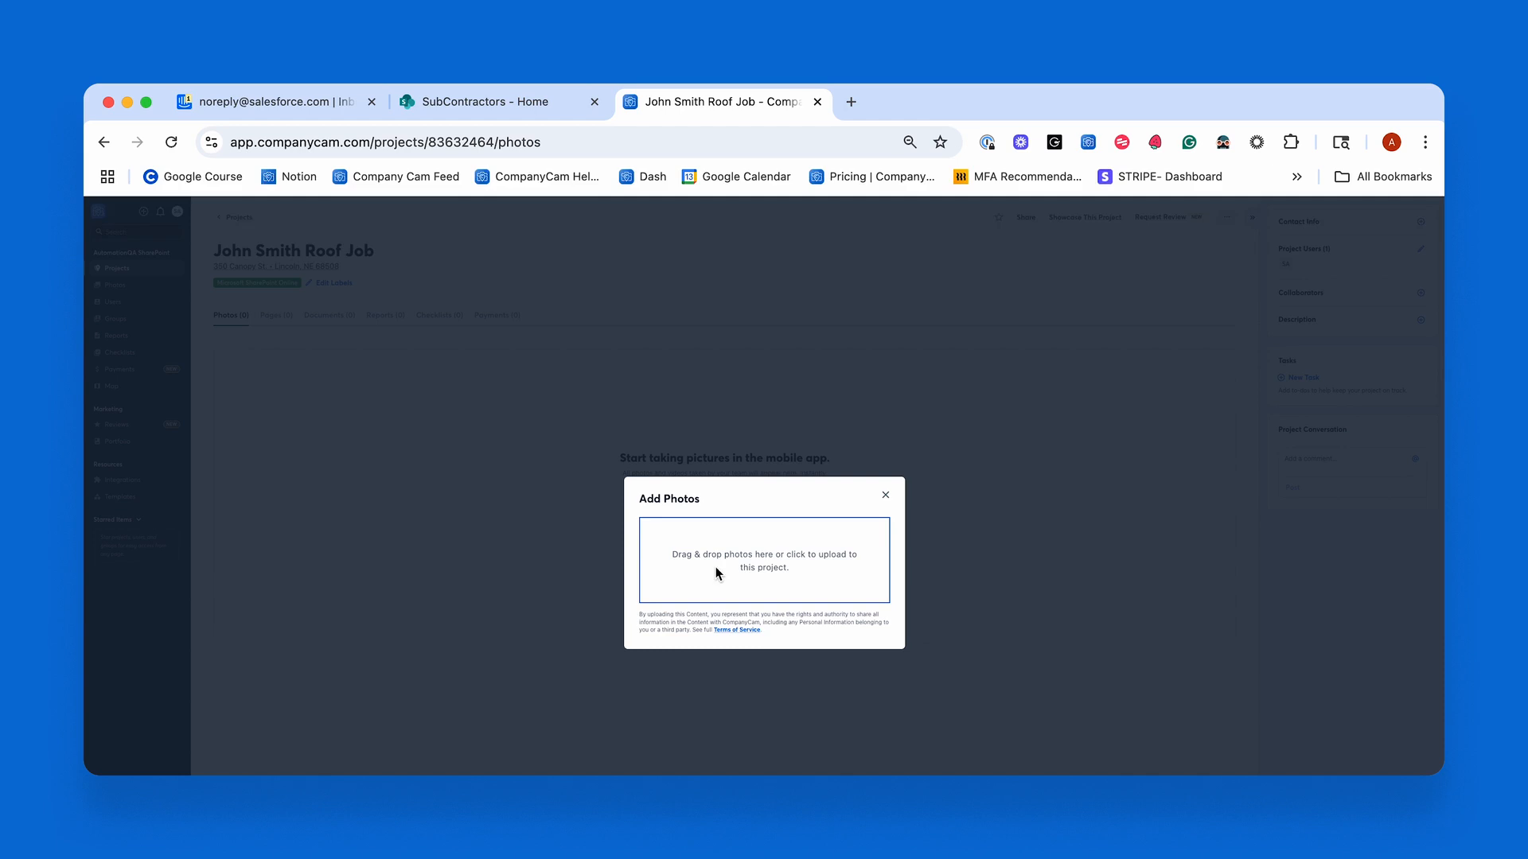
pyautogui.click(714, 566)
pyautogui.click(879, 372)
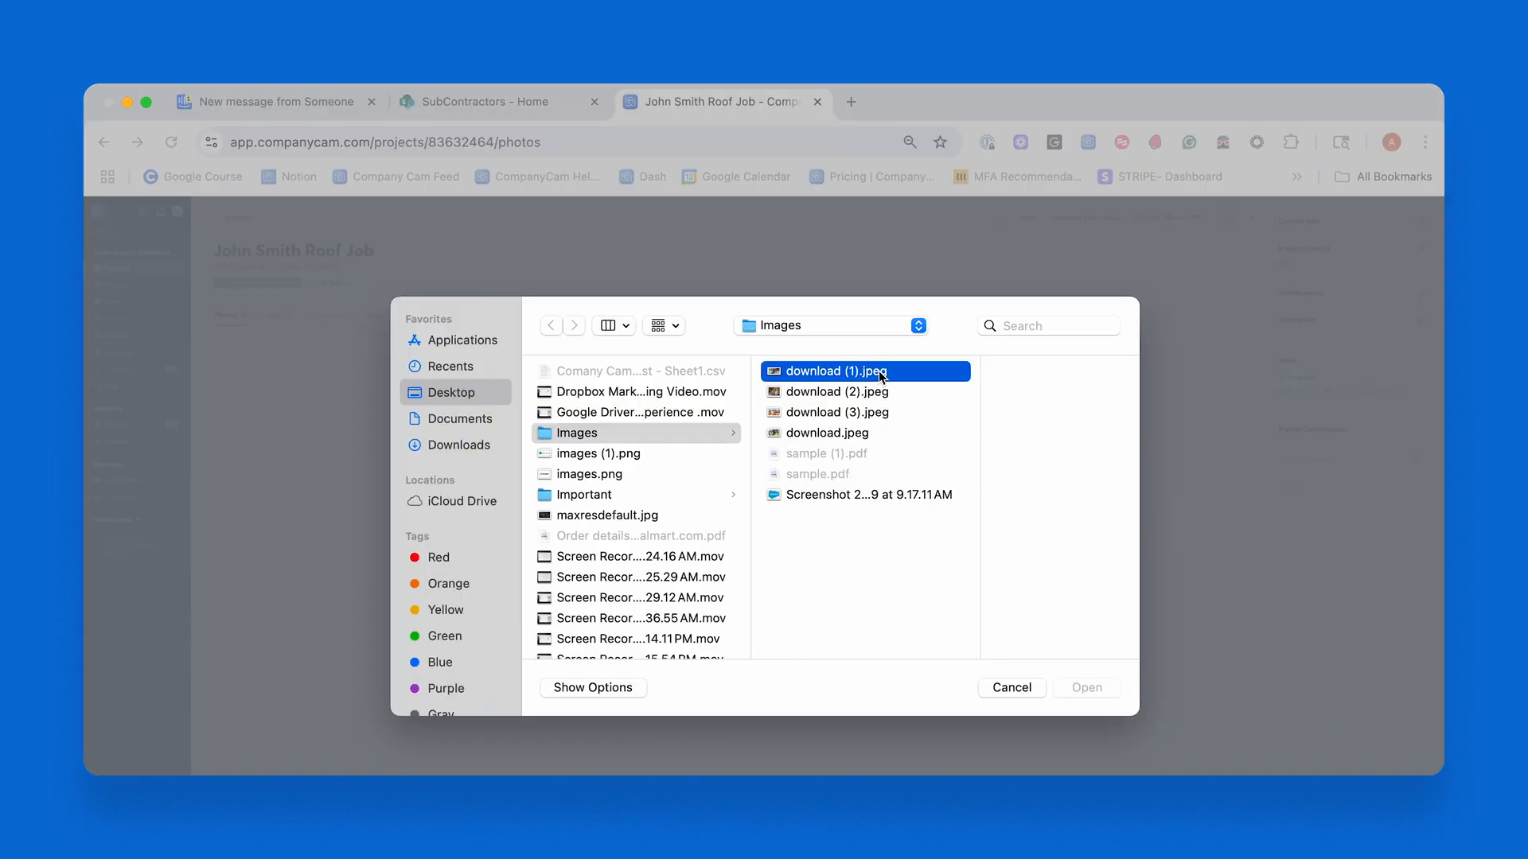
pyautogui.keyDown('shift'); pyautogui.click(856, 394); pyautogui.keyUp('shift')
pyautogui.keyDown('shift'); pyautogui.click(851, 417); pyautogui.keyUp('shift')
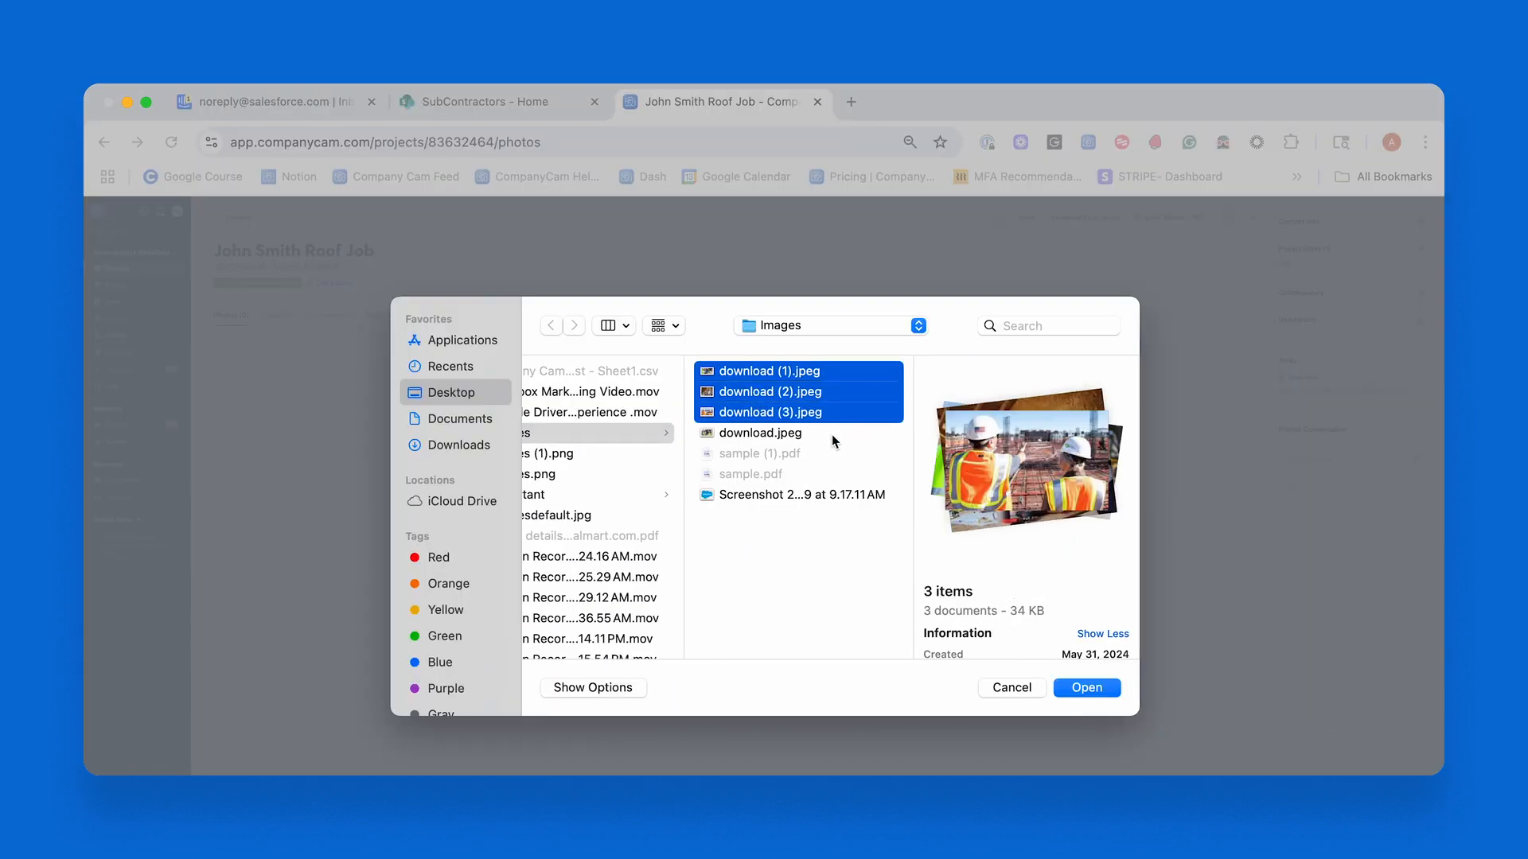
pyautogui.keyDown('shift'); pyautogui.click(833, 438); pyautogui.keyUp('shift')
pyautogui.click(1085, 687)
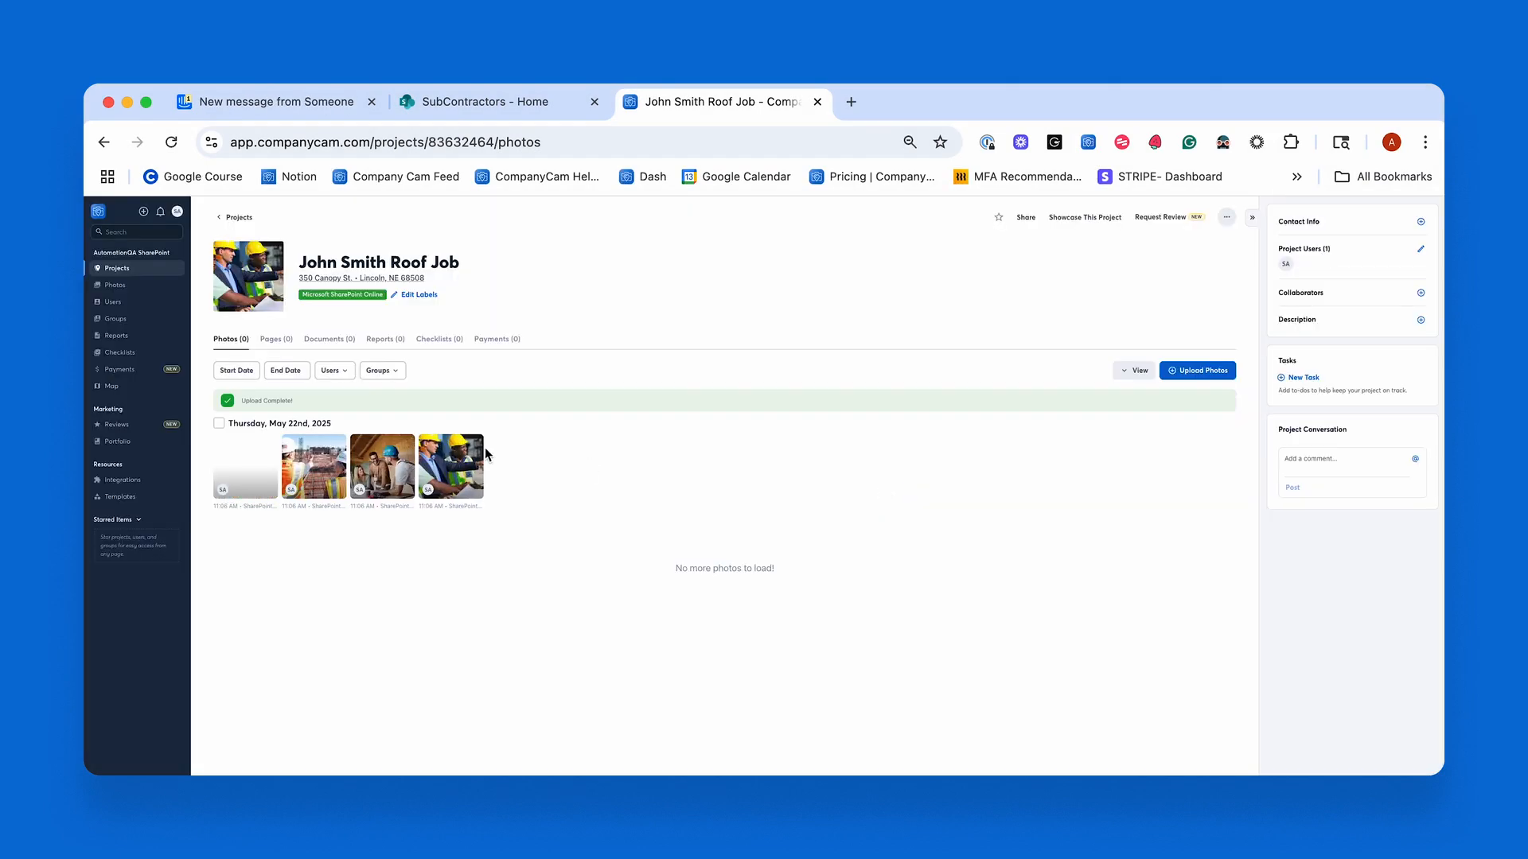
# Upload sample (1).pdf from the computer to the project's documents, and reload the project's photos page.
pyautogui.click(338, 354)
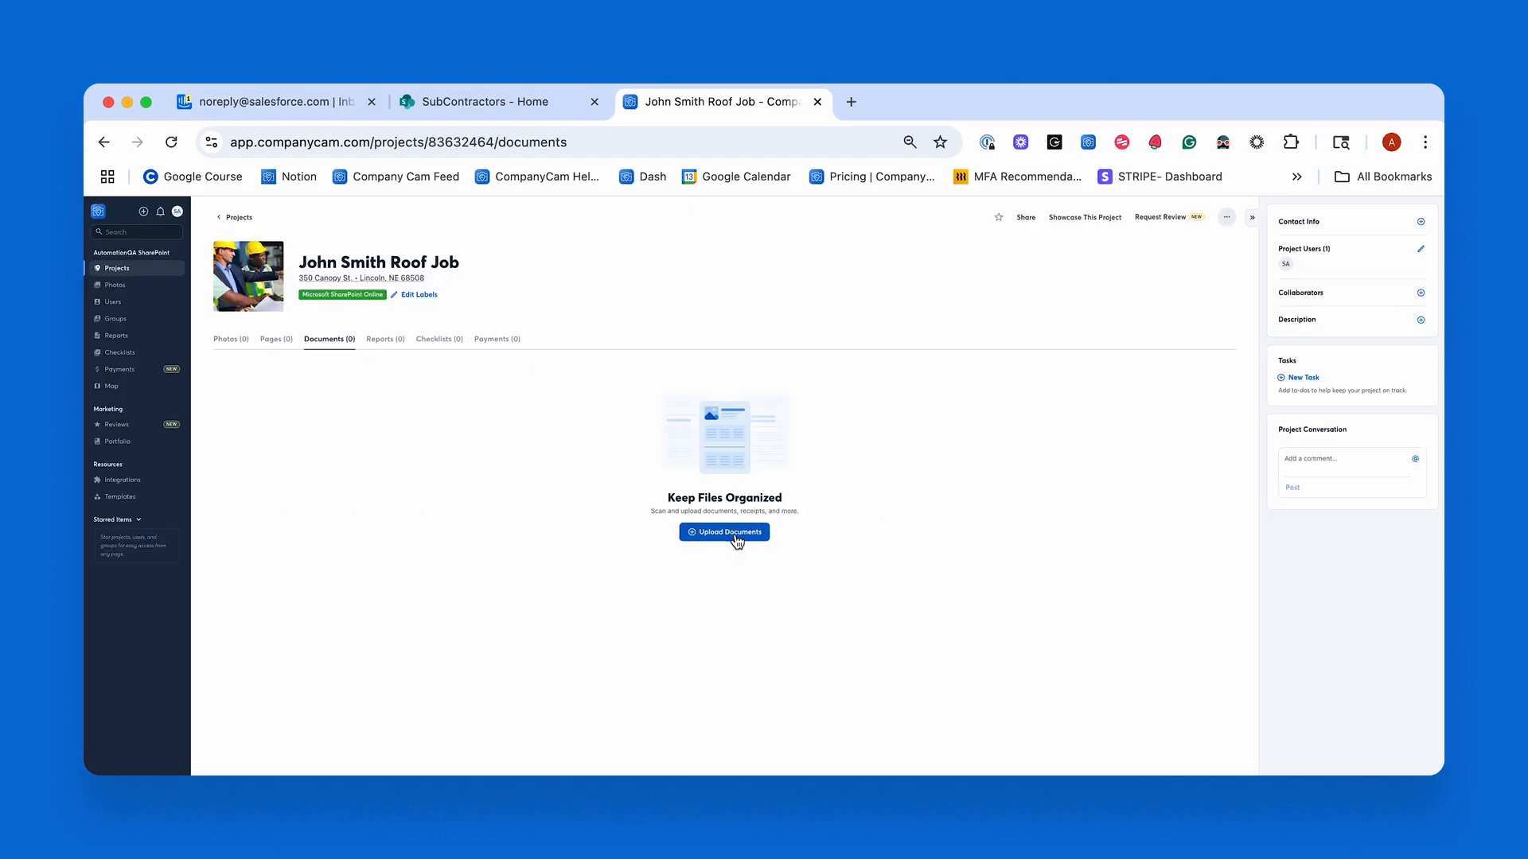
pyautogui.click(733, 533)
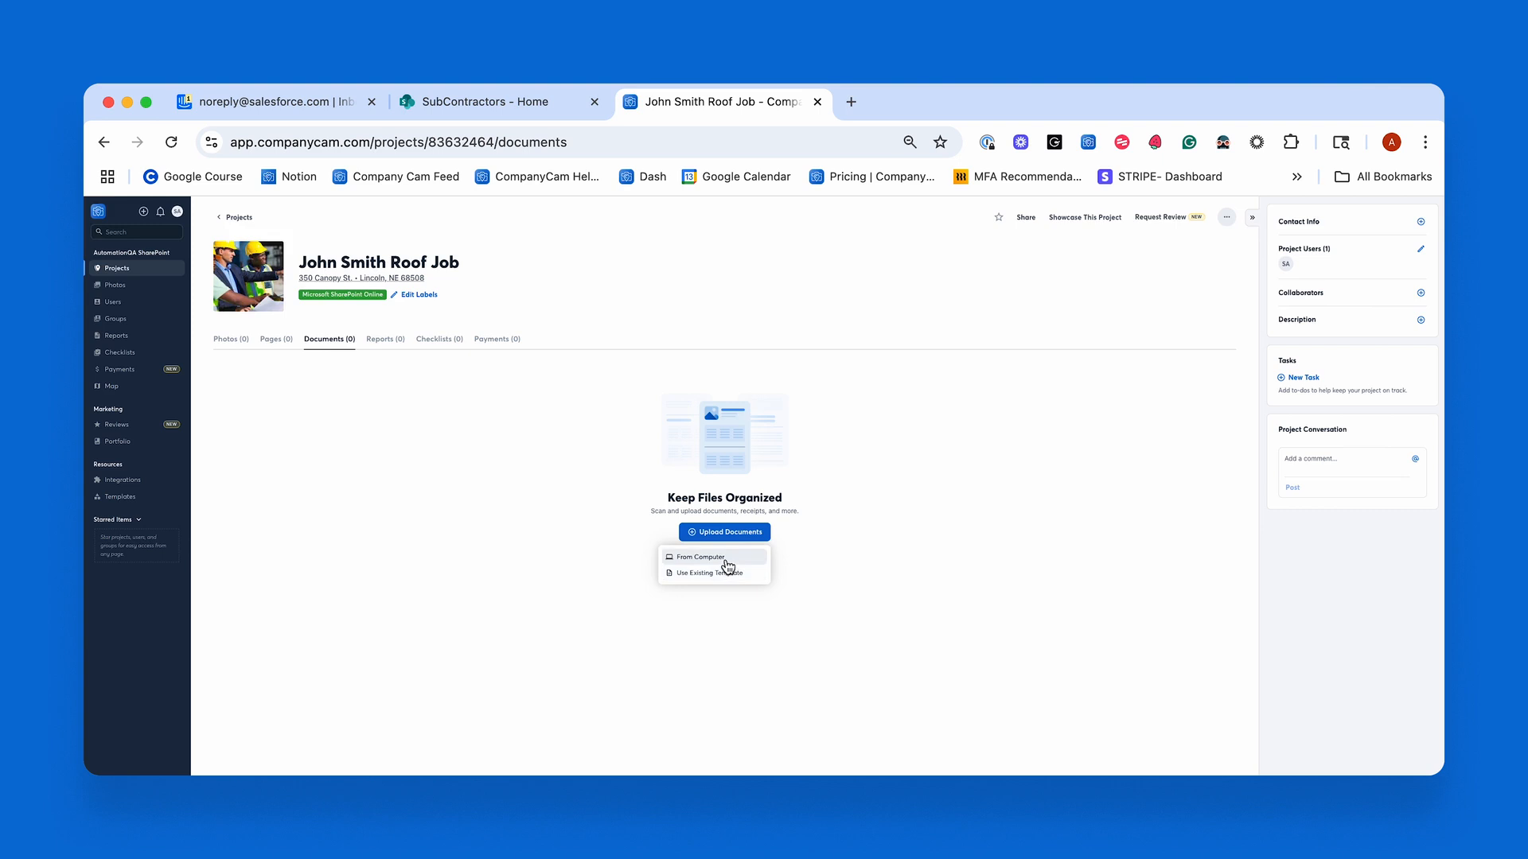
pyautogui.click(727, 559)
pyautogui.click(732, 626)
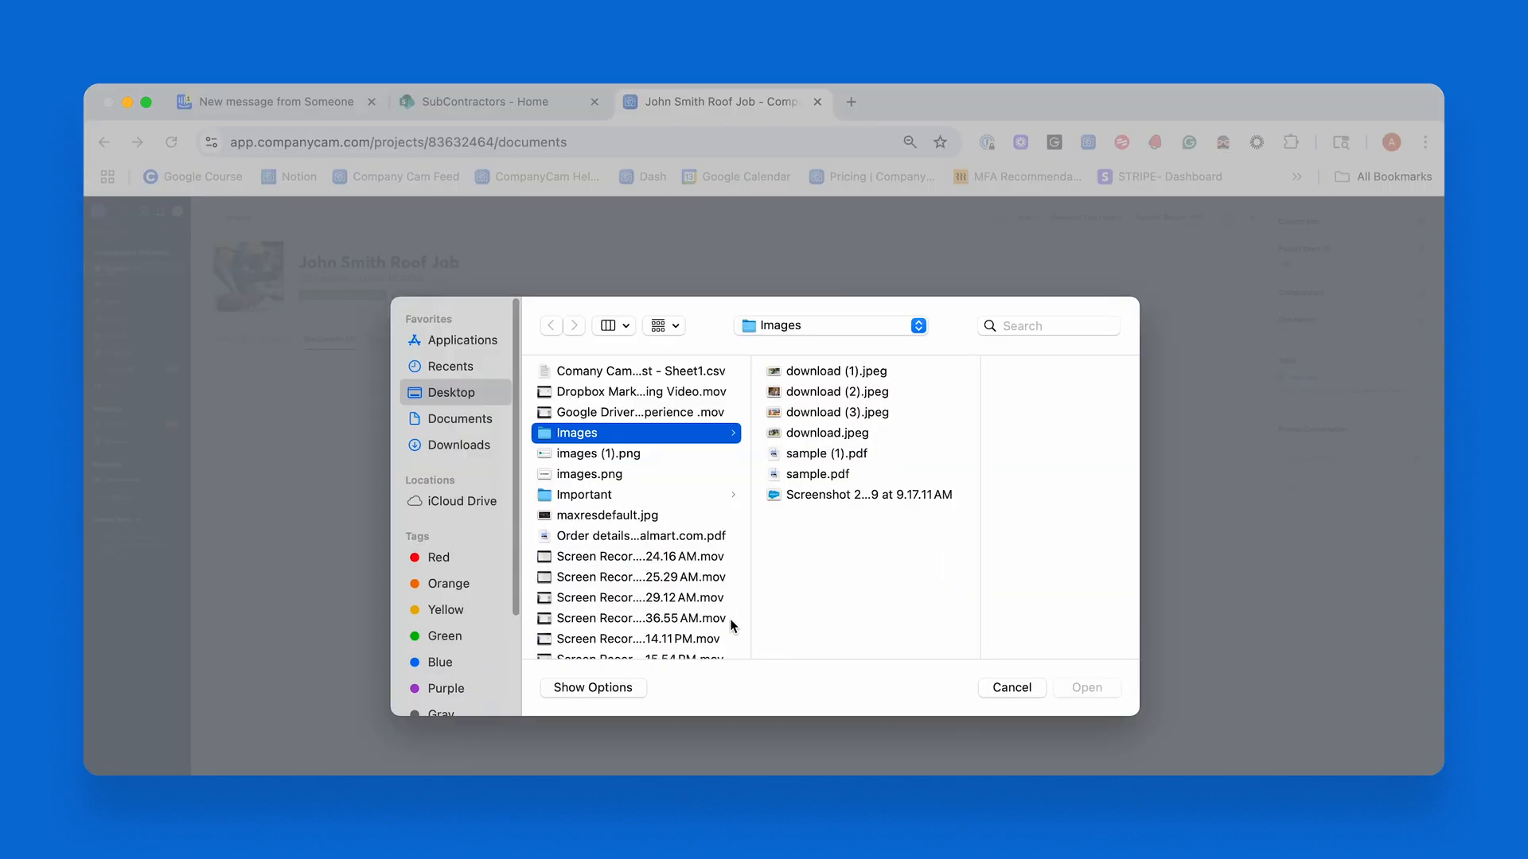
pyautogui.click(853, 453)
pyautogui.click(1088, 693)
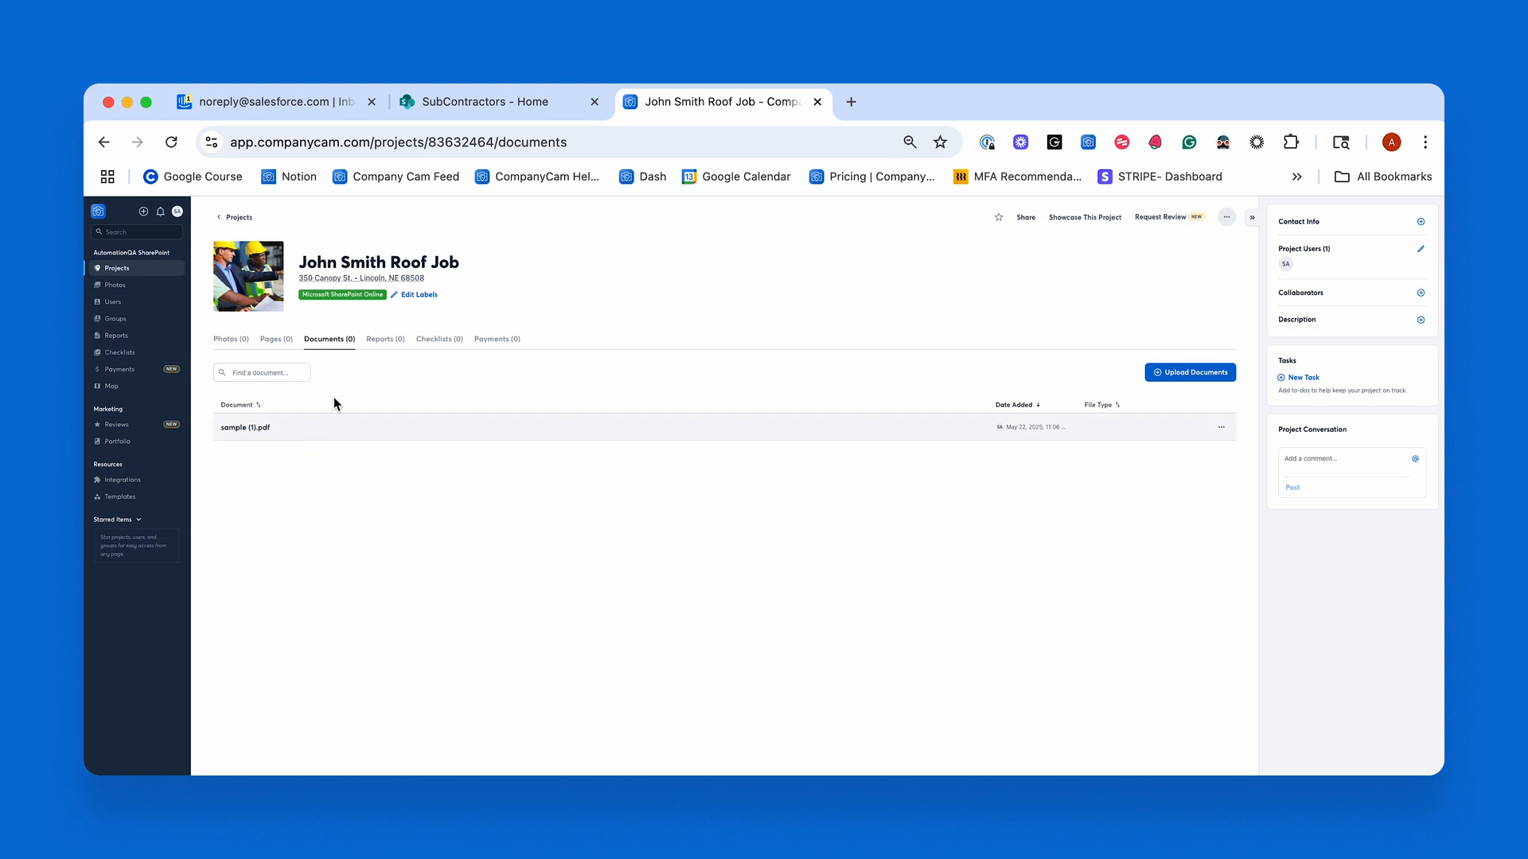
pyautogui.click(237, 350)
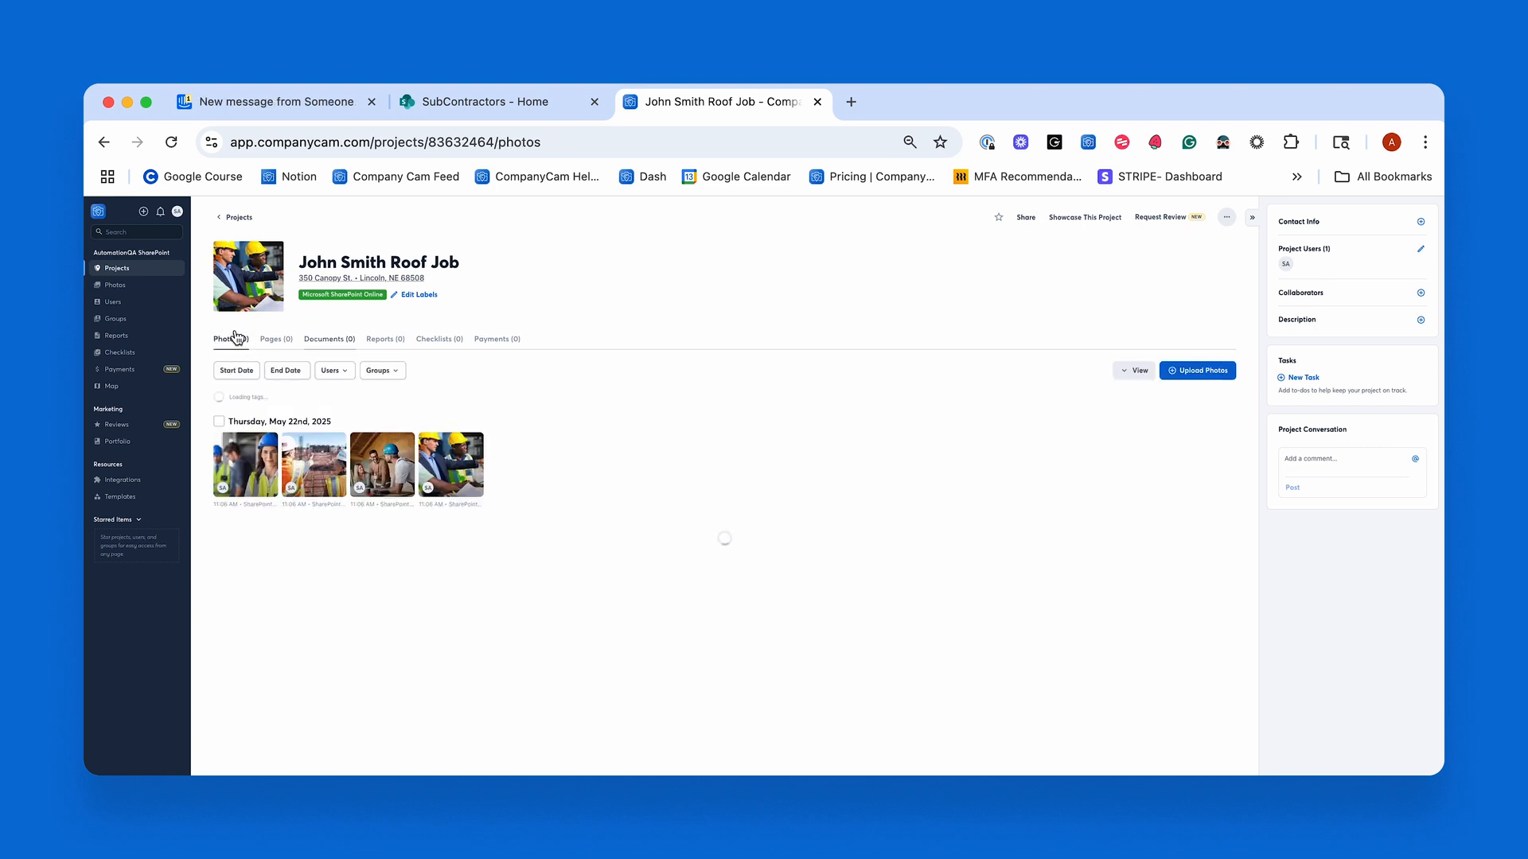
pyautogui.click(171, 144)
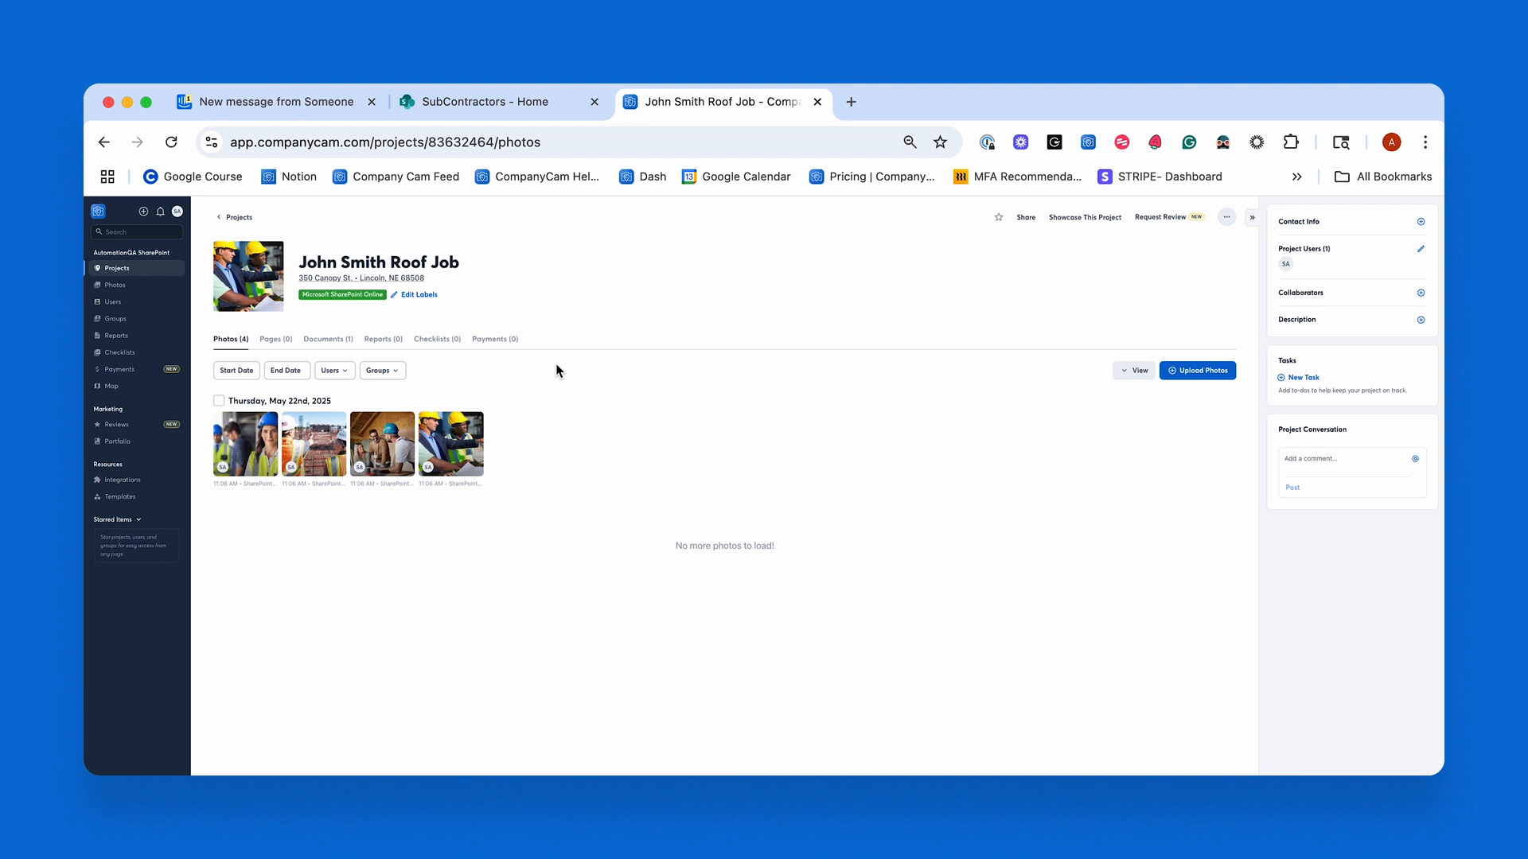
# Switch to SharePoint and open the new roof job's folder inside CompanyCam in the SubContractors site's JobSite photos library.
pyautogui.click(534, 102)
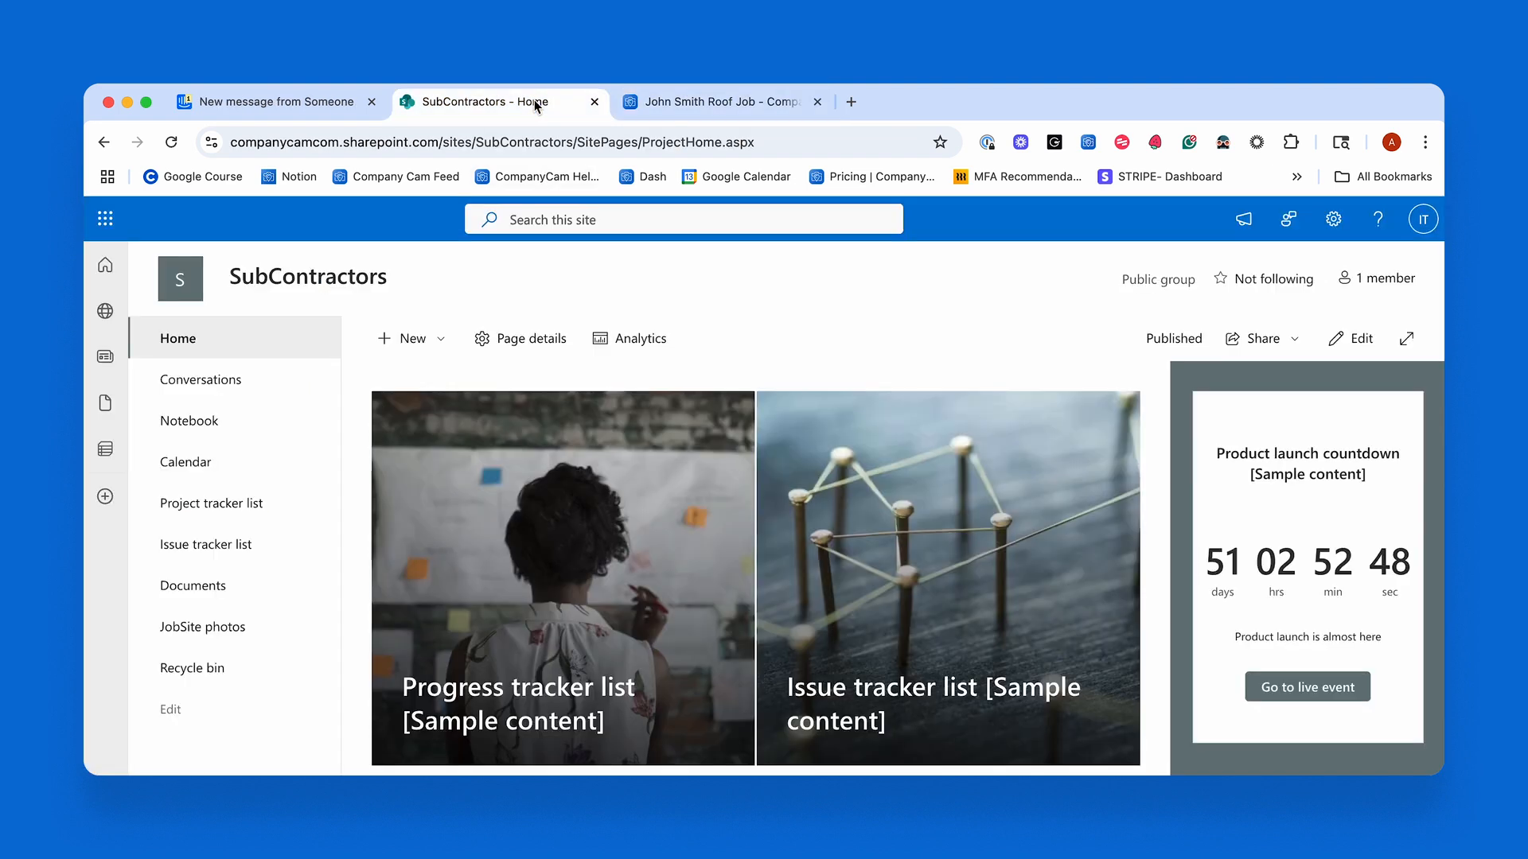
pyautogui.click(105, 267)
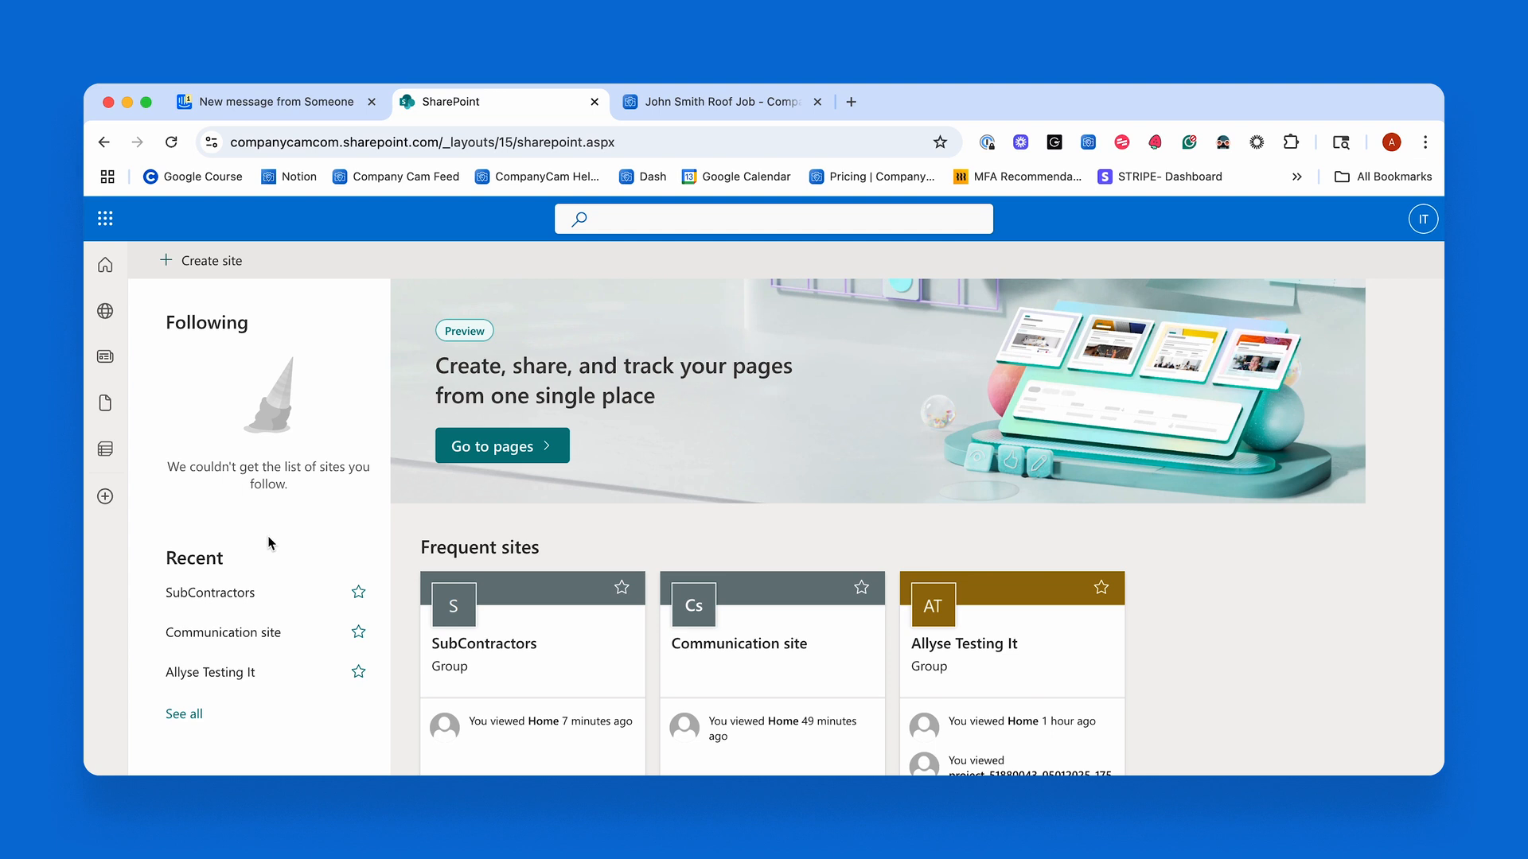
pyautogui.click(240, 600)
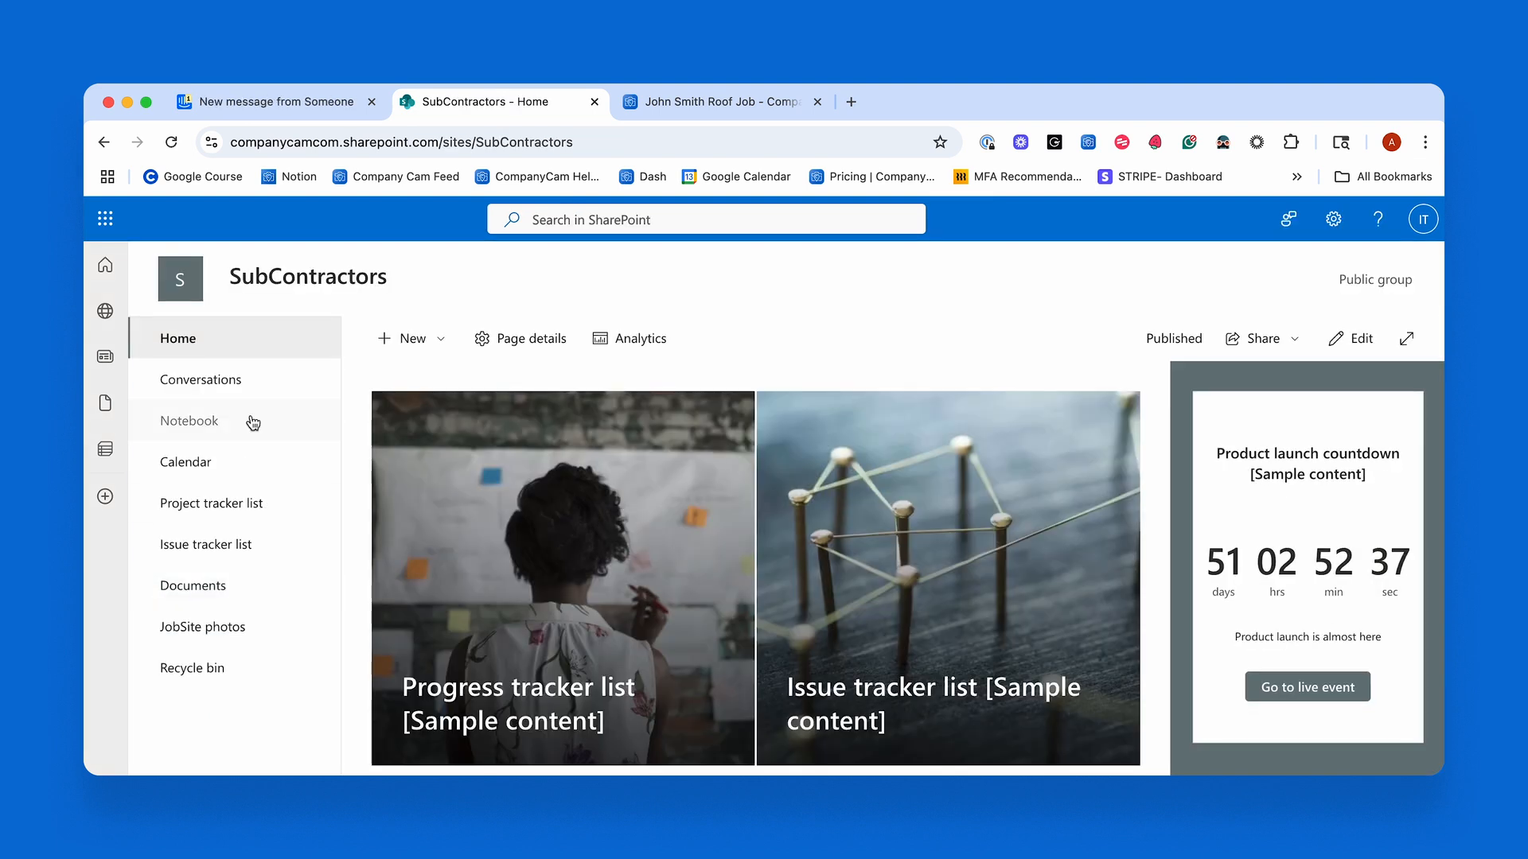
pyautogui.click(219, 636)
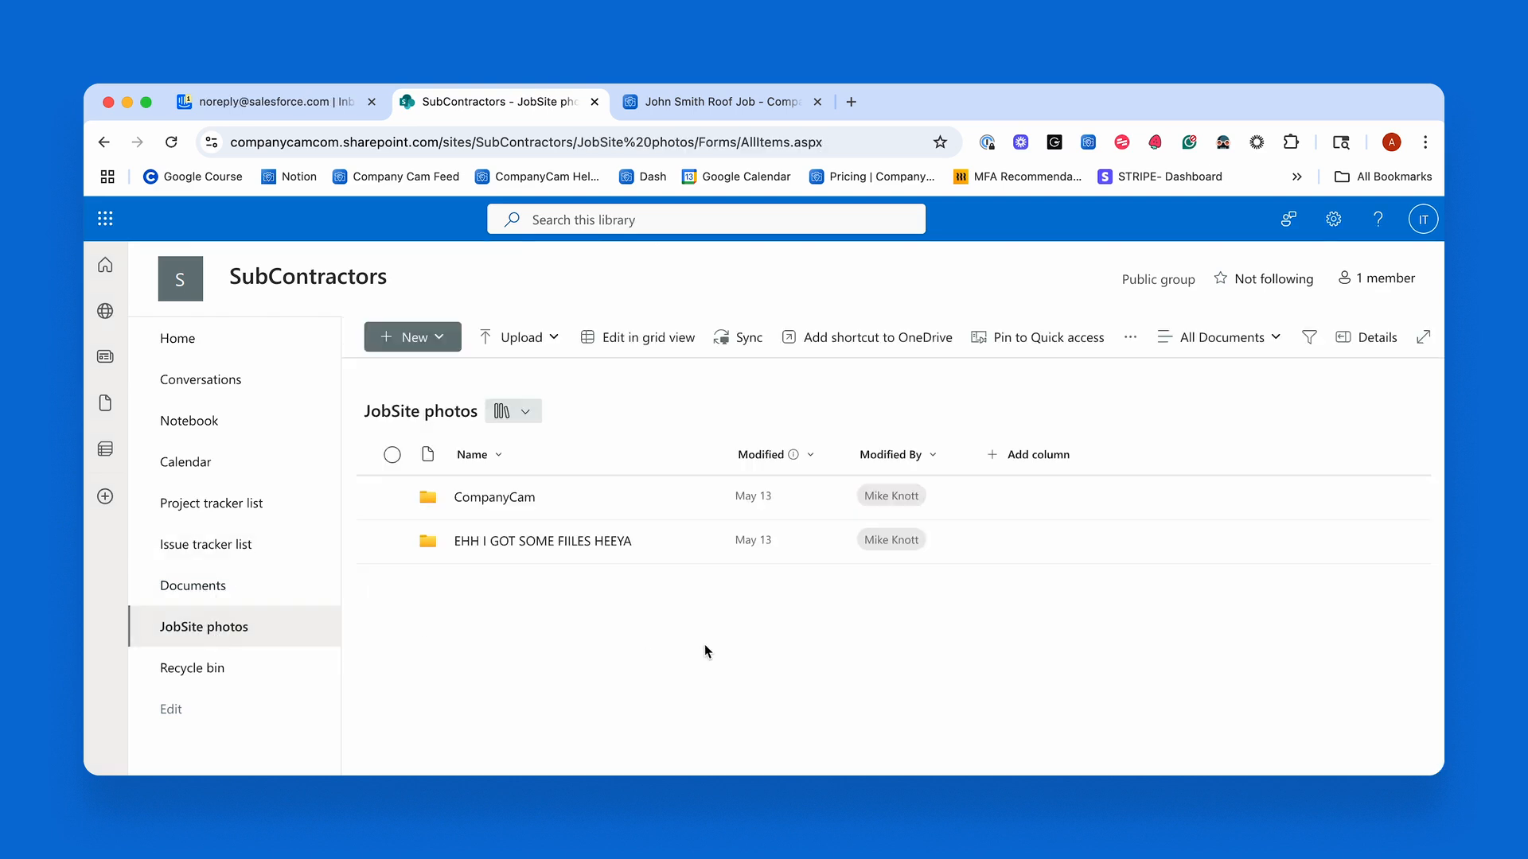
pyautogui.click(485, 502)
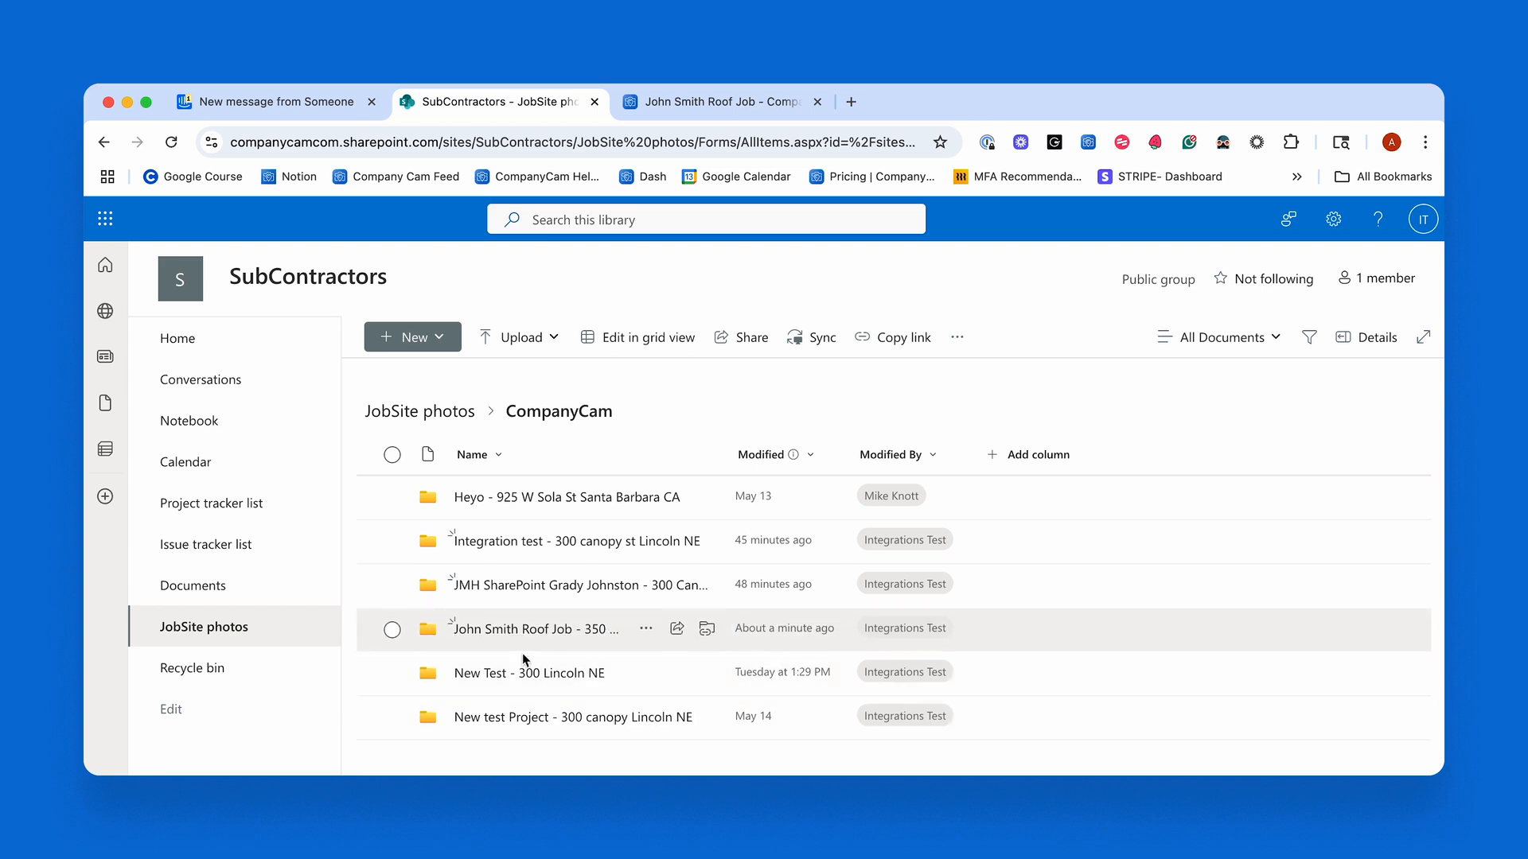
pyautogui.click(561, 630)
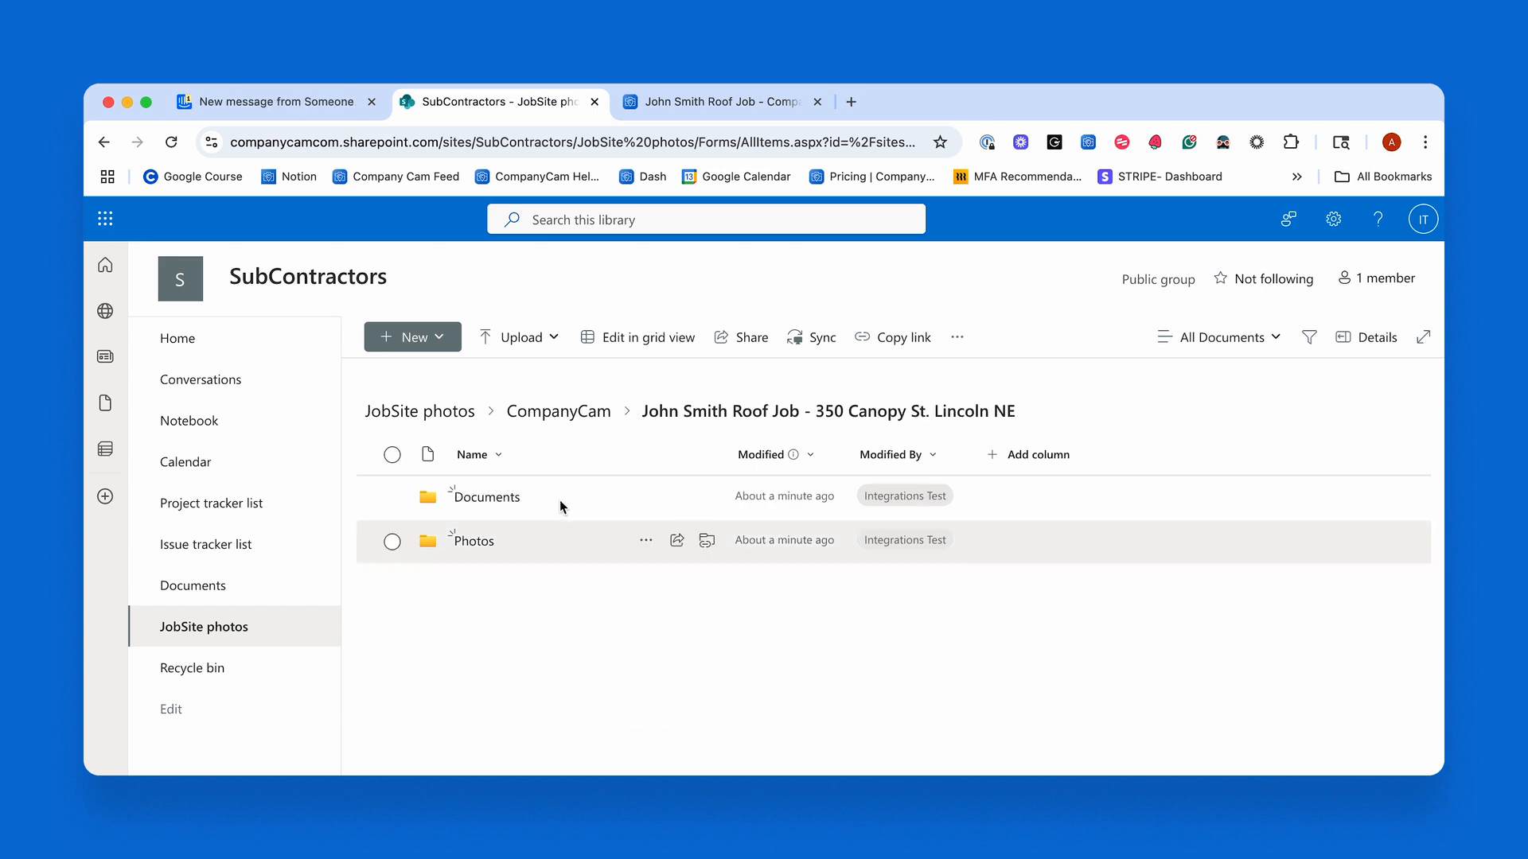
# Check the synced files in the project folder's Documents and Photos subfolders.
pyautogui.click(475, 500)
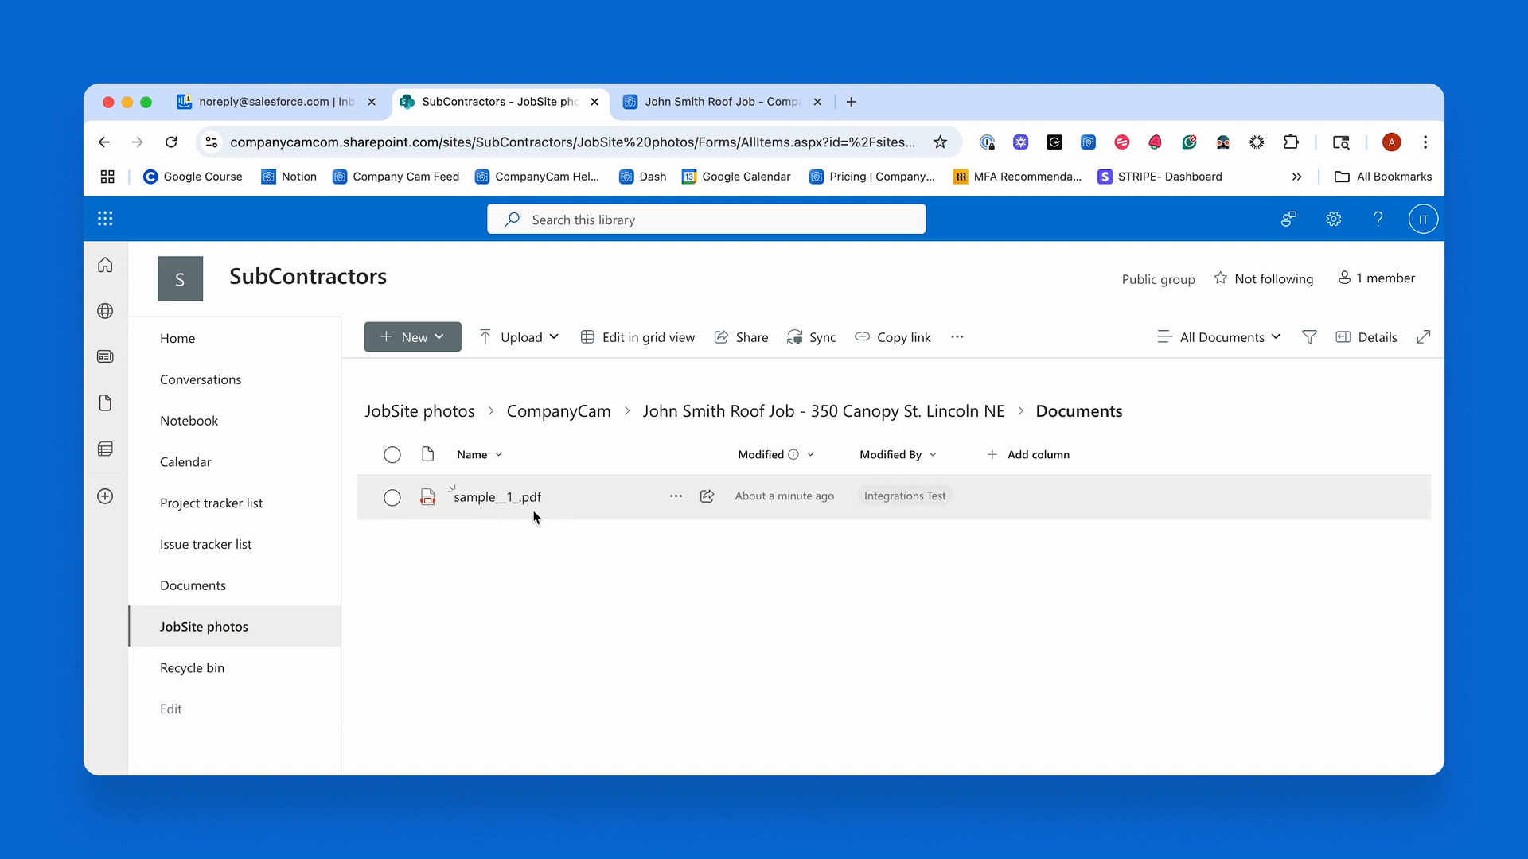
pyautogui.click(102, 143)
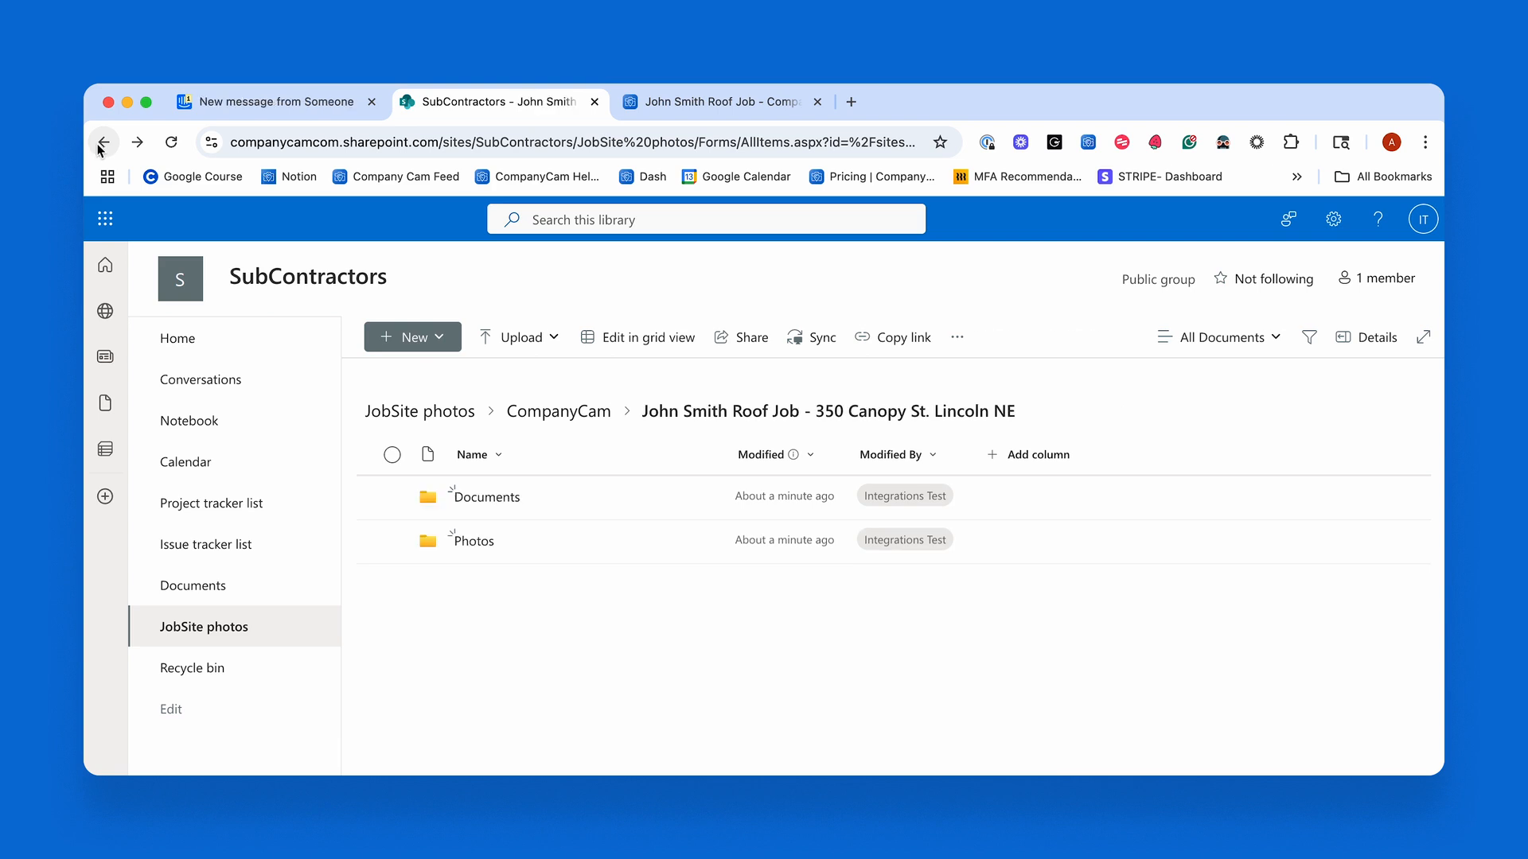
pyautogui.click(481, 546)
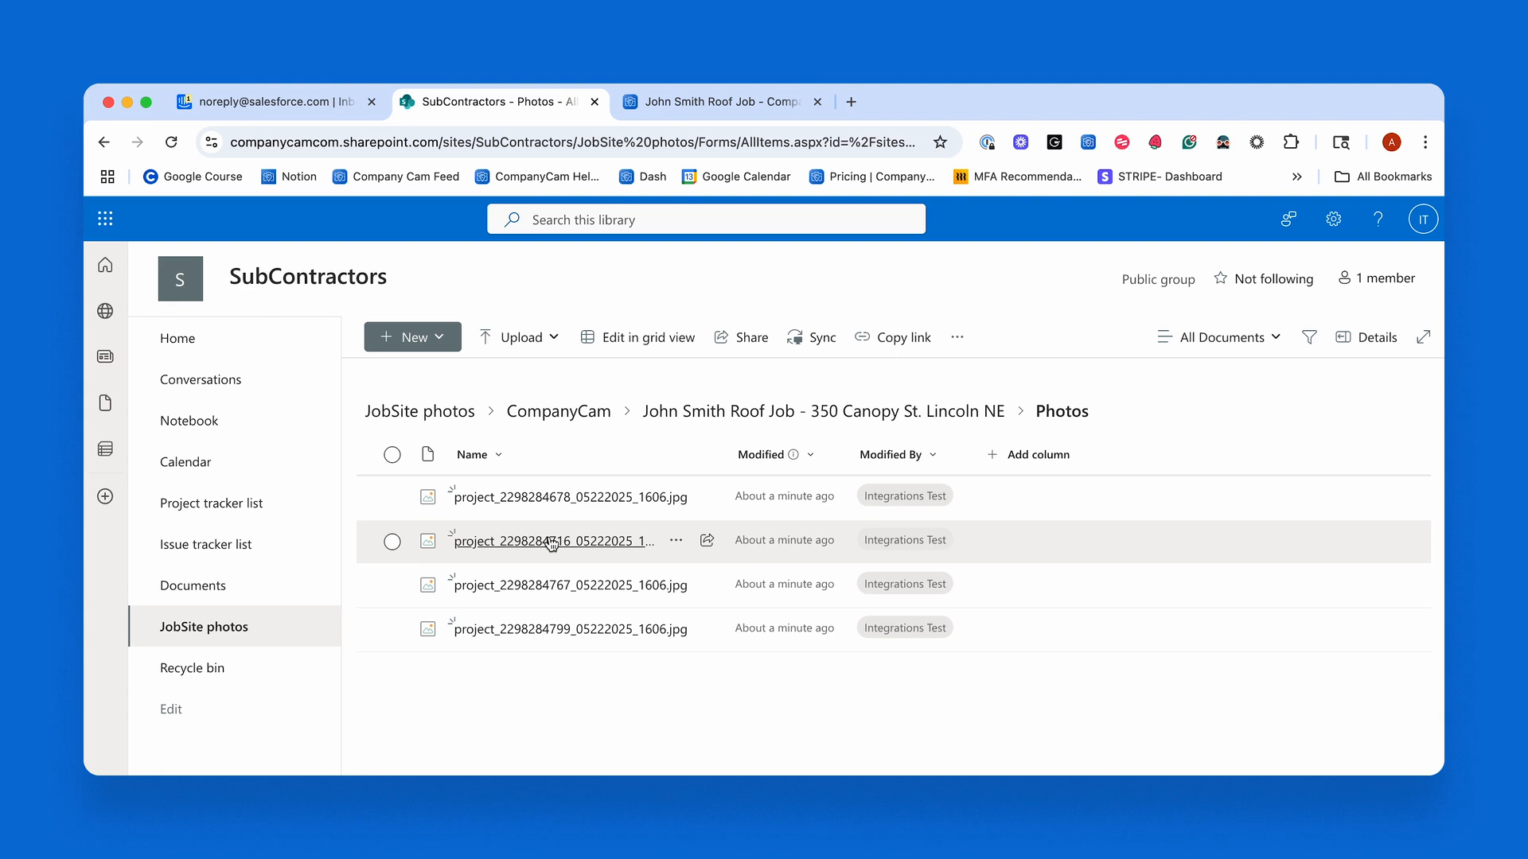
pyautogui.moveTo(553, 543)
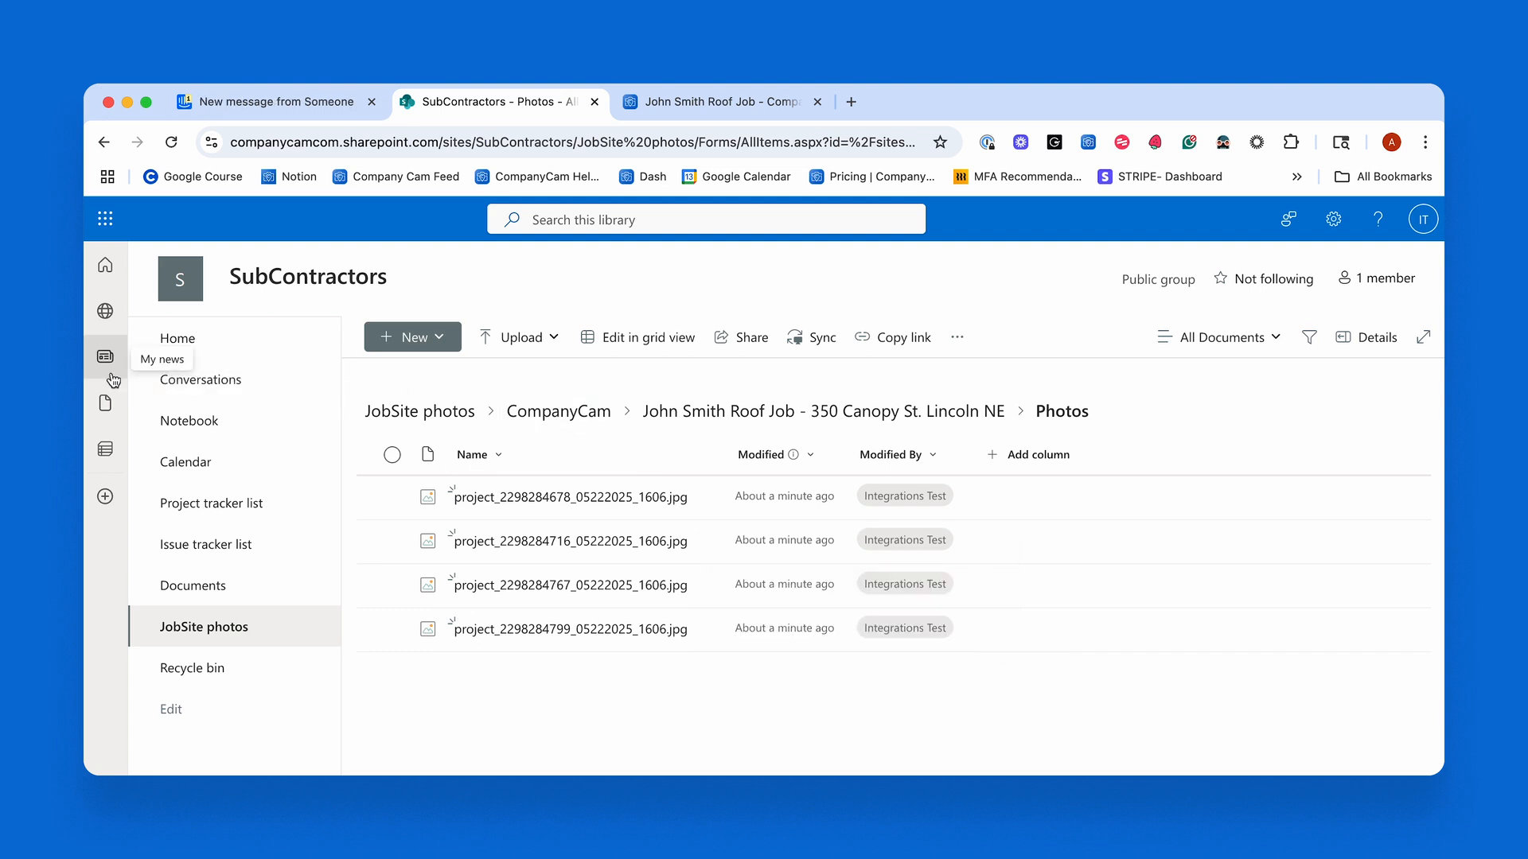
# View the list of available SharePoint sites from the start page and open the SubContractors site.
pyautogui.click(110, 314)
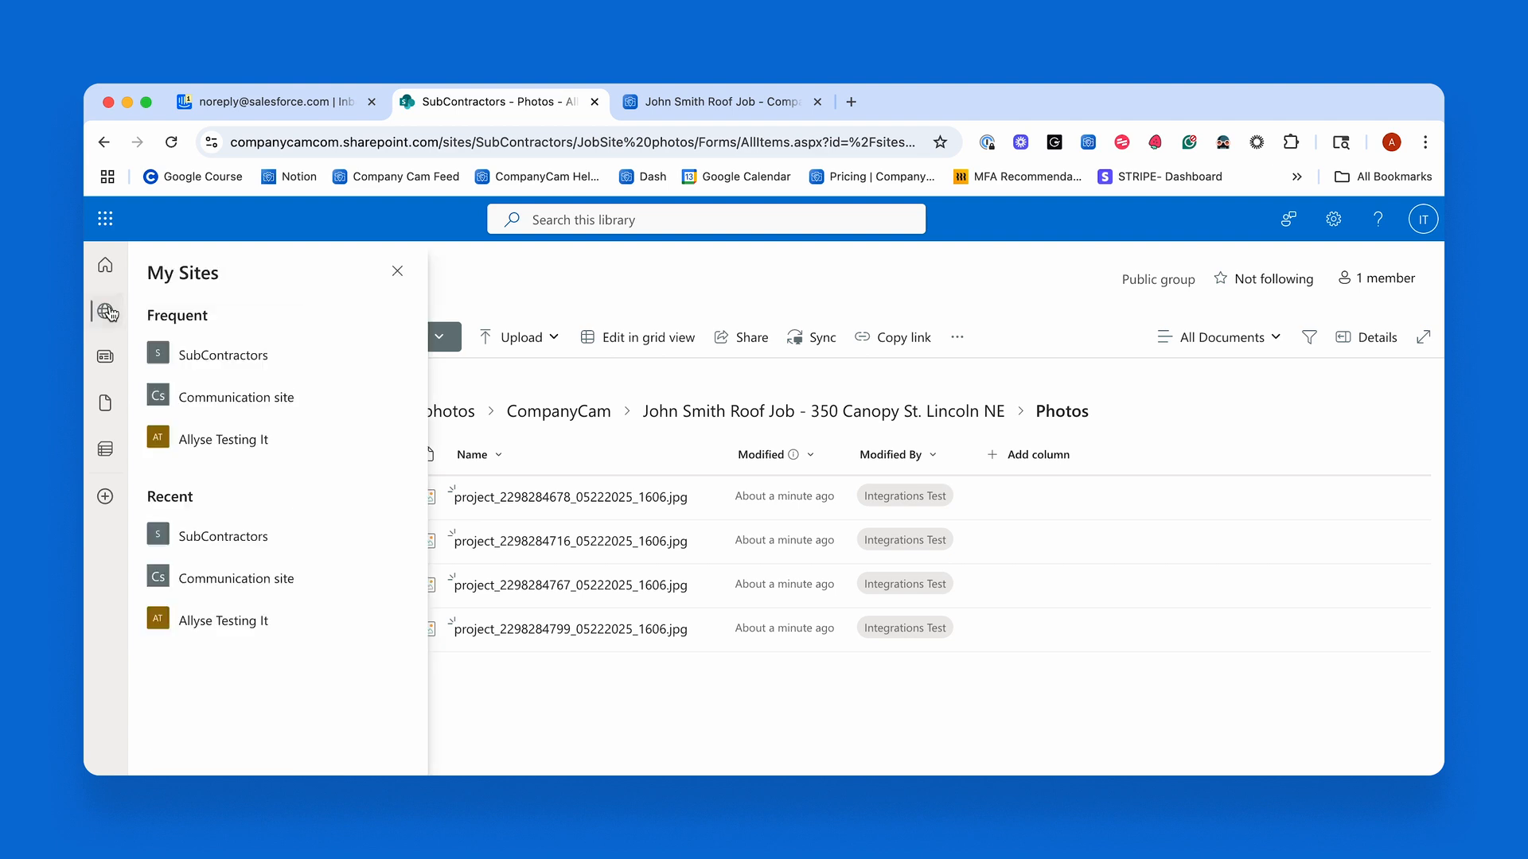
pyautogui.click(395, 272)
pyautogui.click(105, 266)
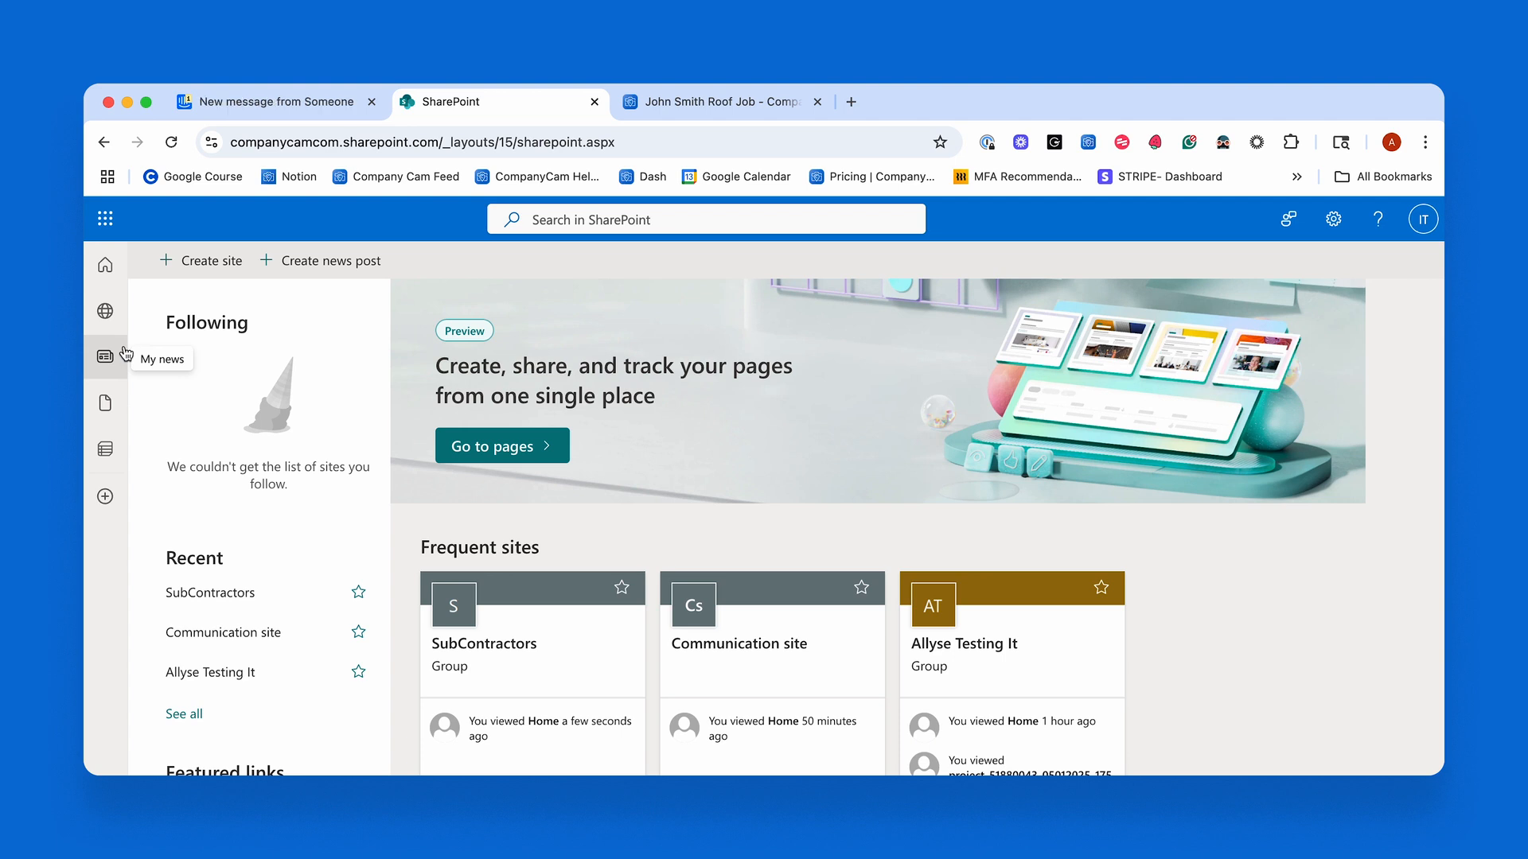
pyautogui.click(104, 311)
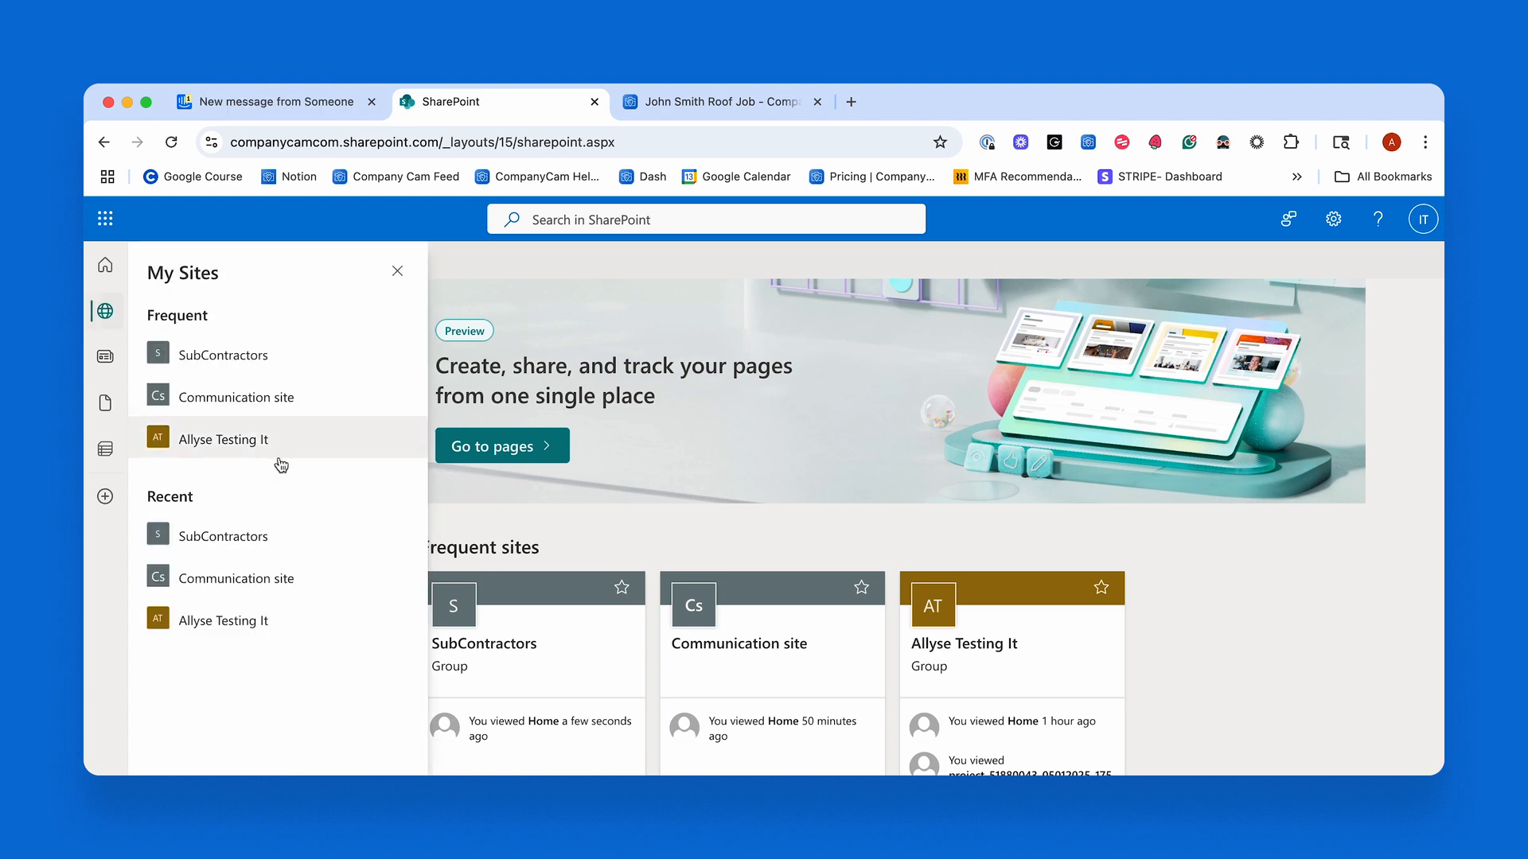
pyautogui.click(241, 370)
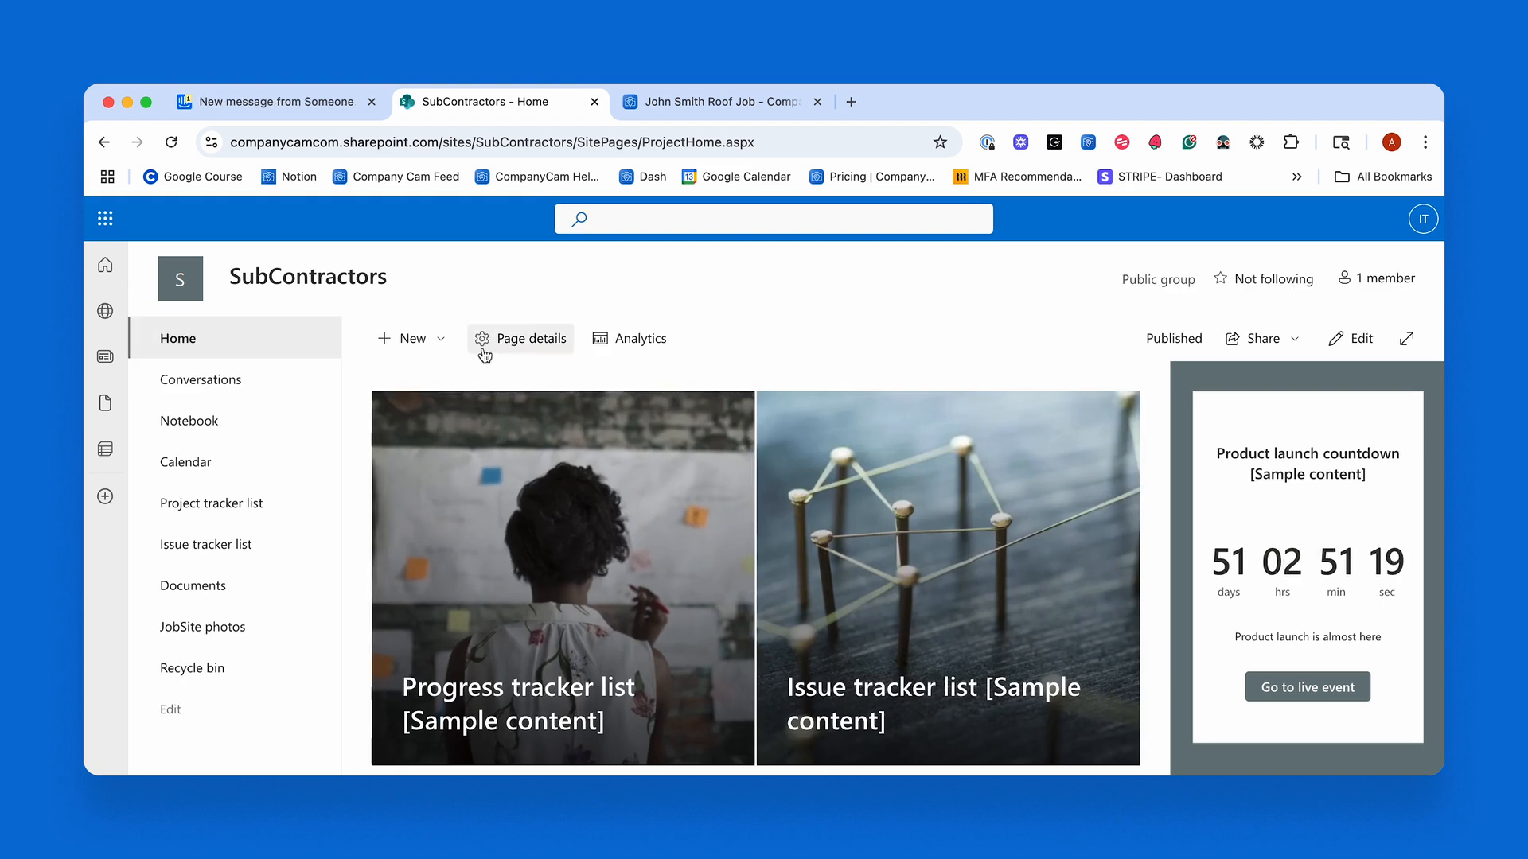
# Return to CompanyCam and review the site and document library choices in the Microsoft SharePoint Online integration settings.
pyautogui.click(712, 101)
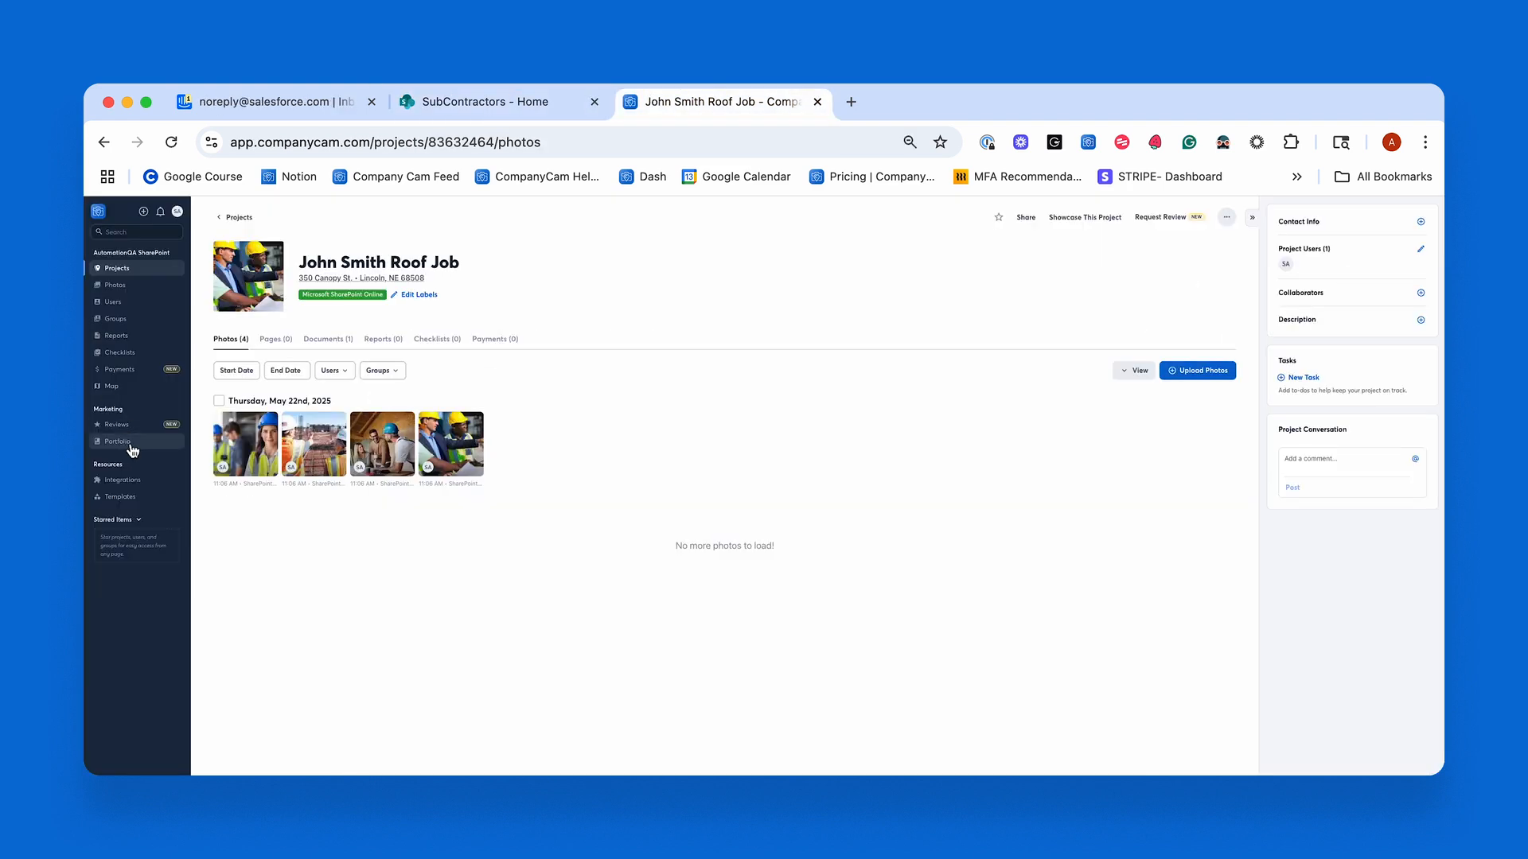
pyautogui.click(124, 480)
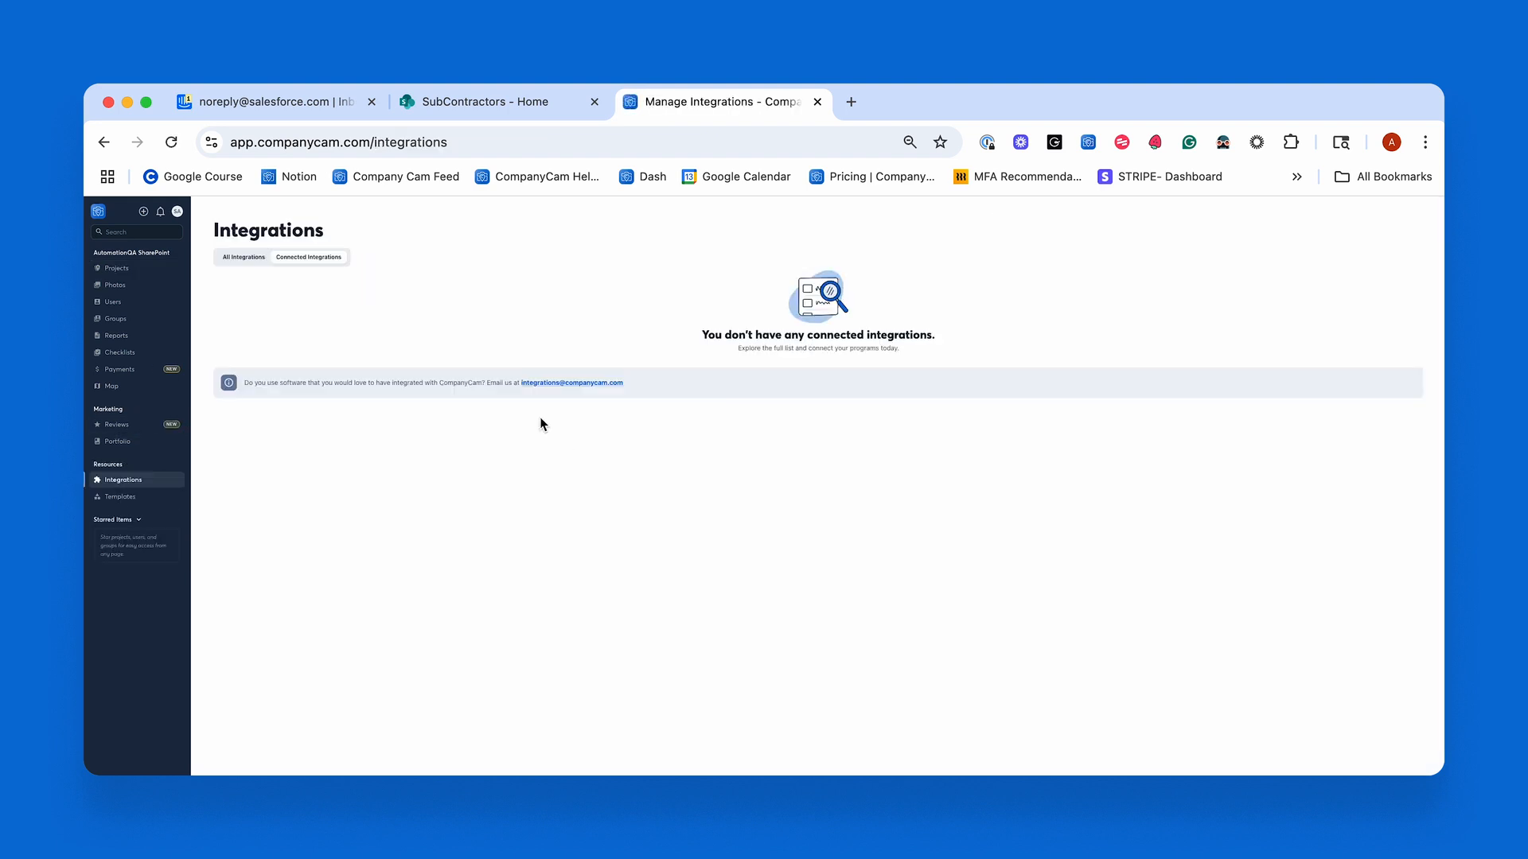
pyautogui.click(293, 344)
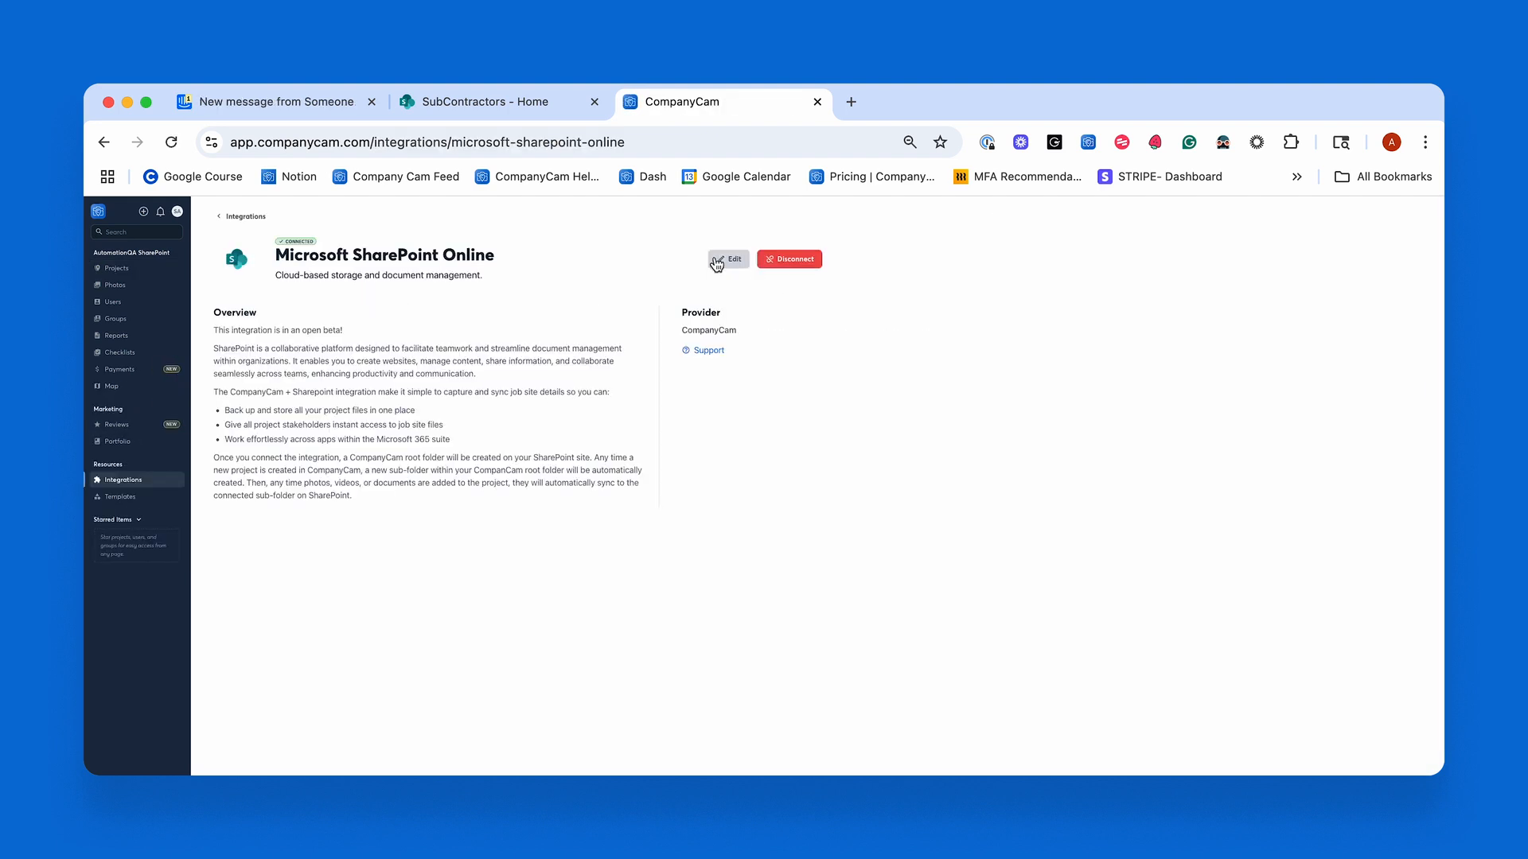
pyautogui.click(260, 346)
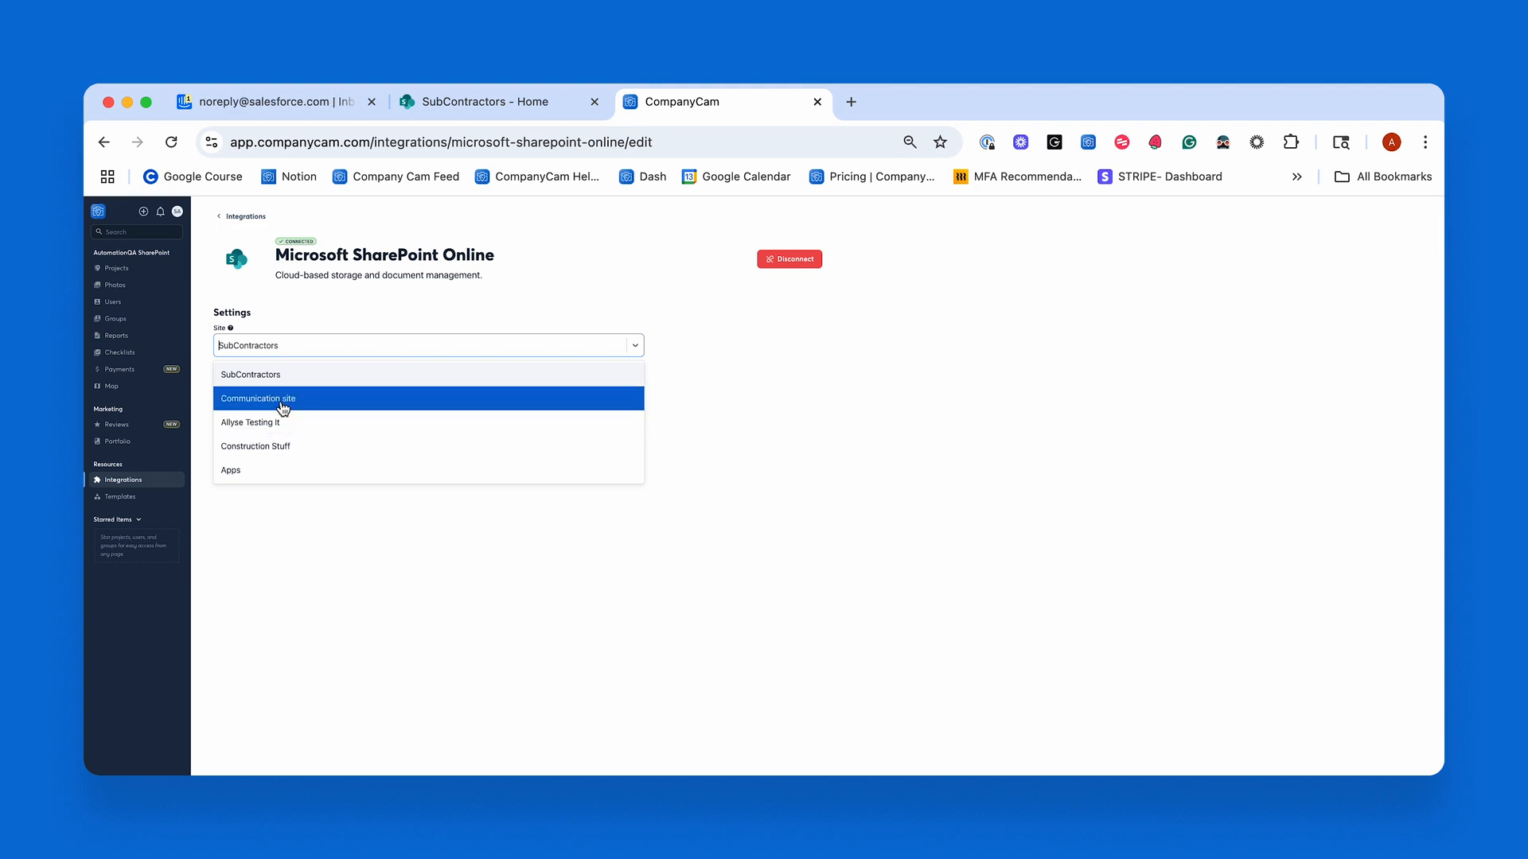
pyautogui.click(313, 519)
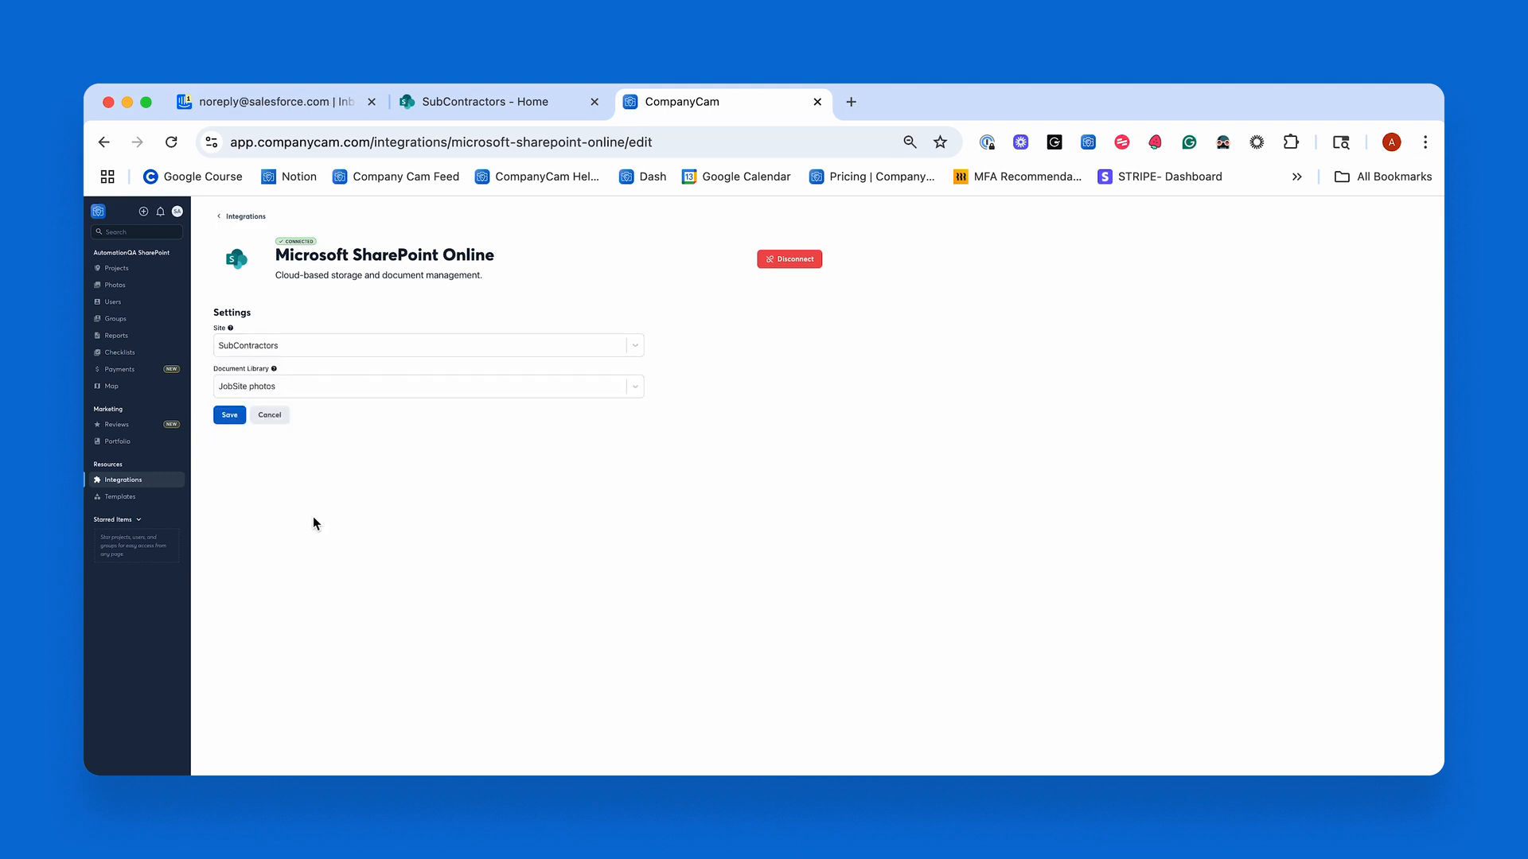
pyautogui.click(308, 392)
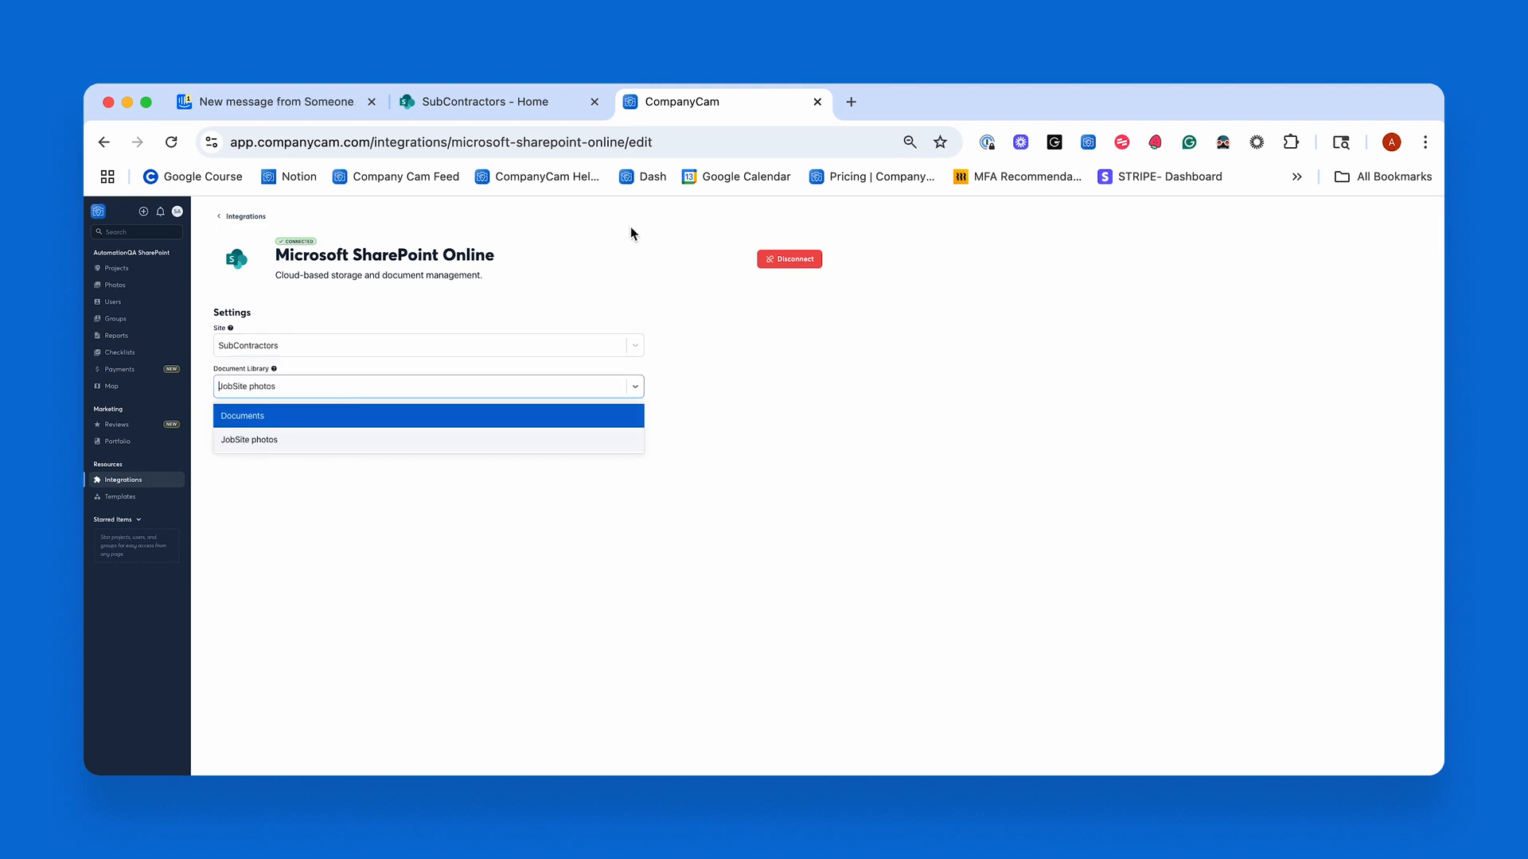
# View the JobSite photos library in SharePoint, and return to CompanyCam to view the projects list.
pyautogui.click(510, 102)
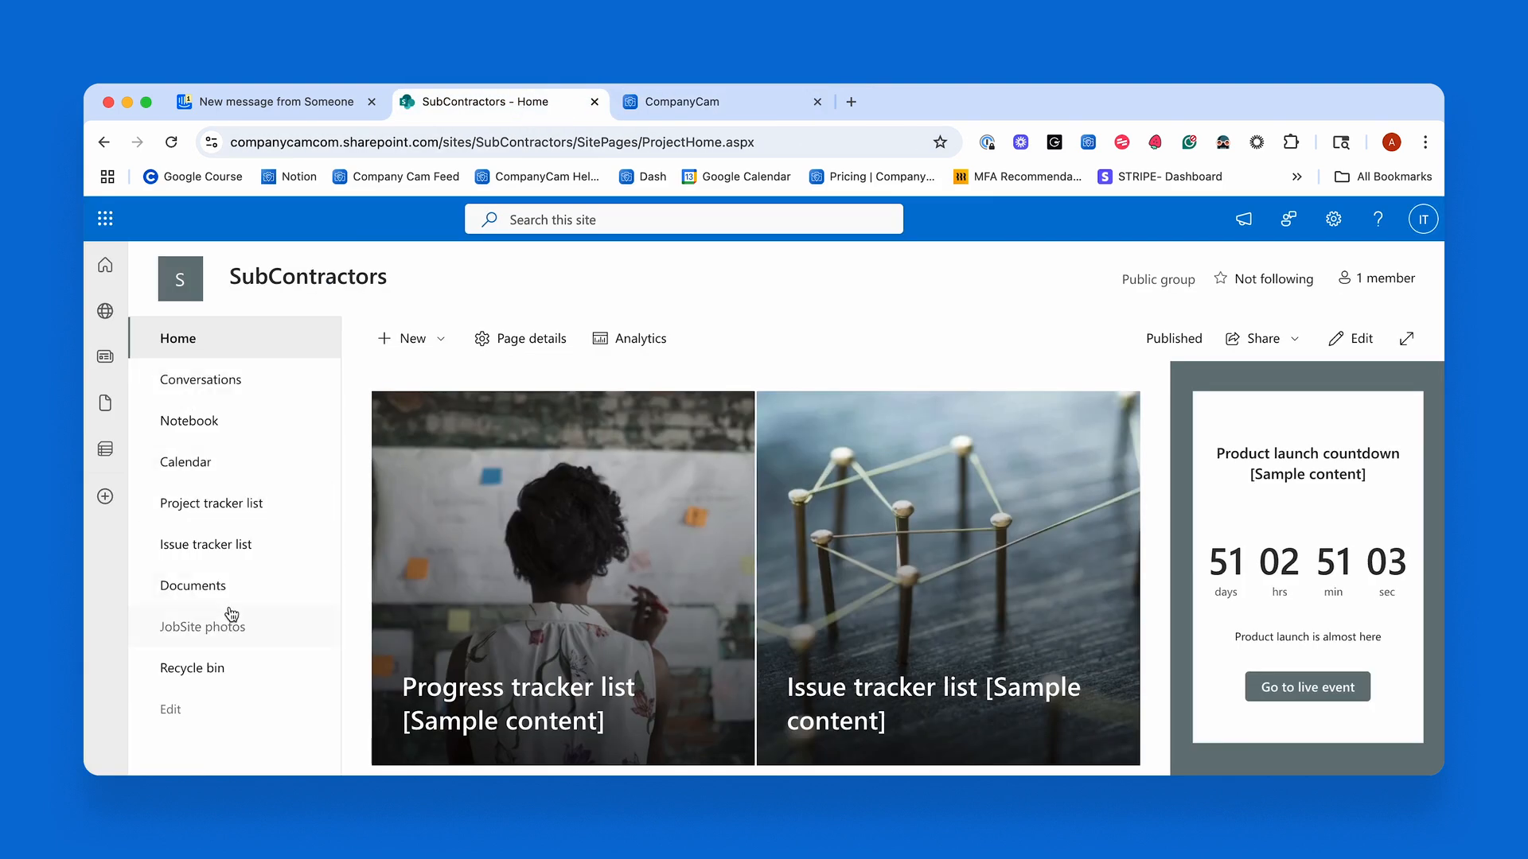
pyautogui.click(204, 626)
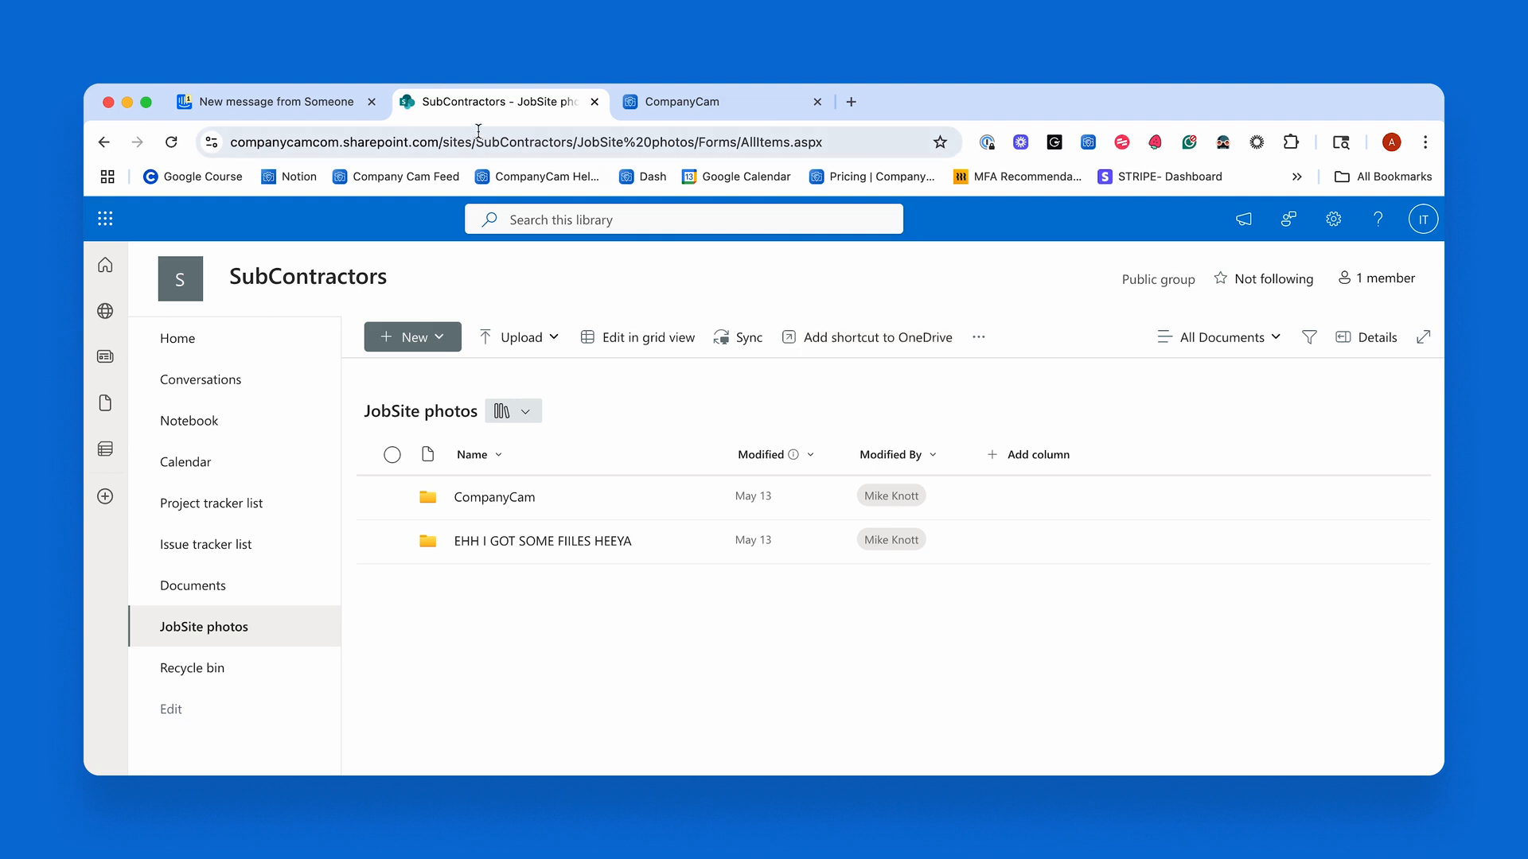
pyautogui.click(737, 103)
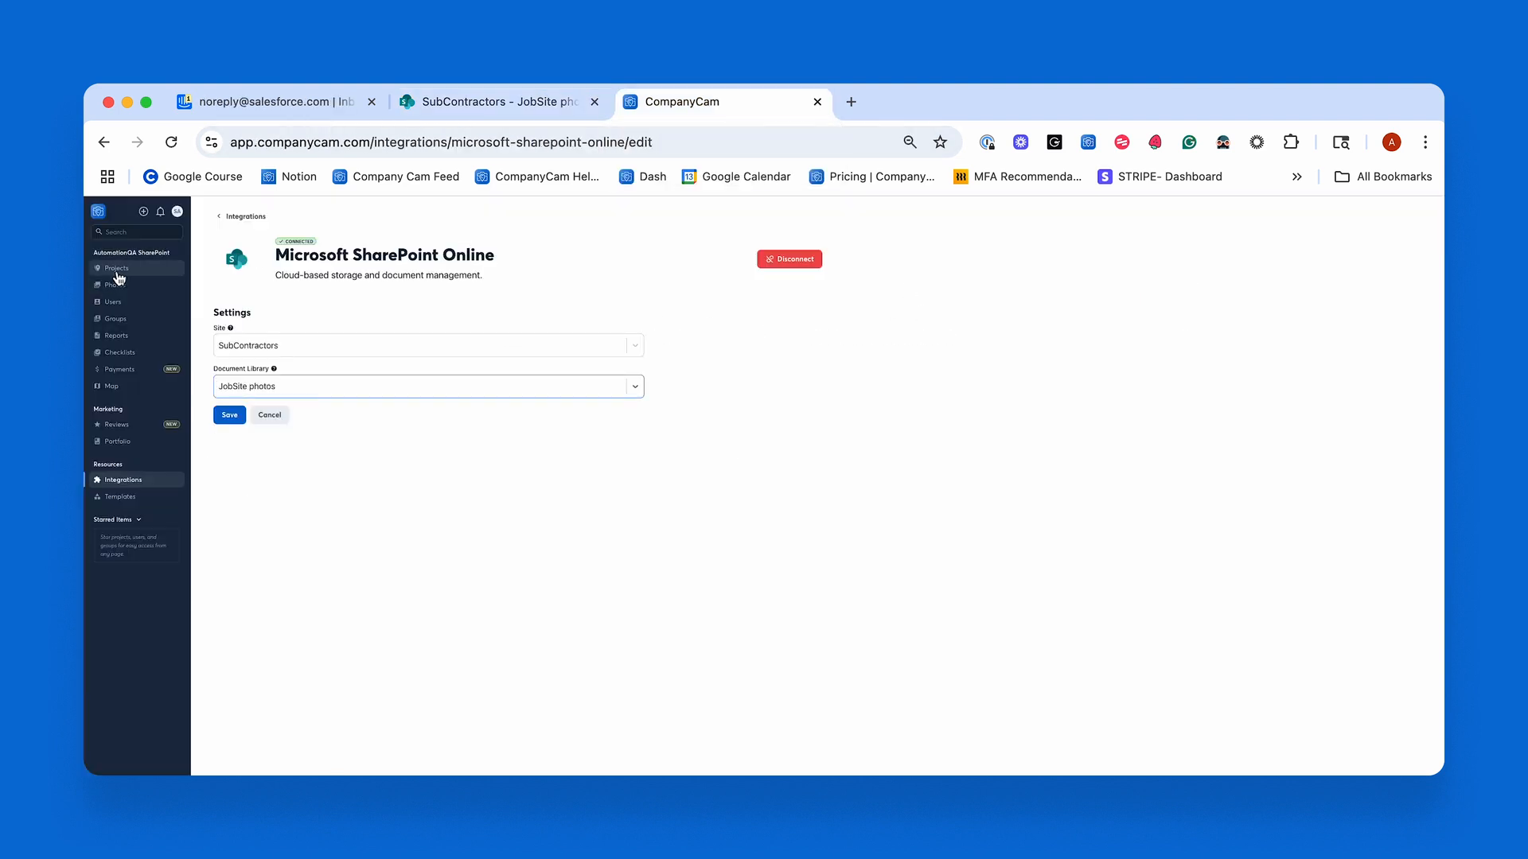
pyautogui.click(117, 269)
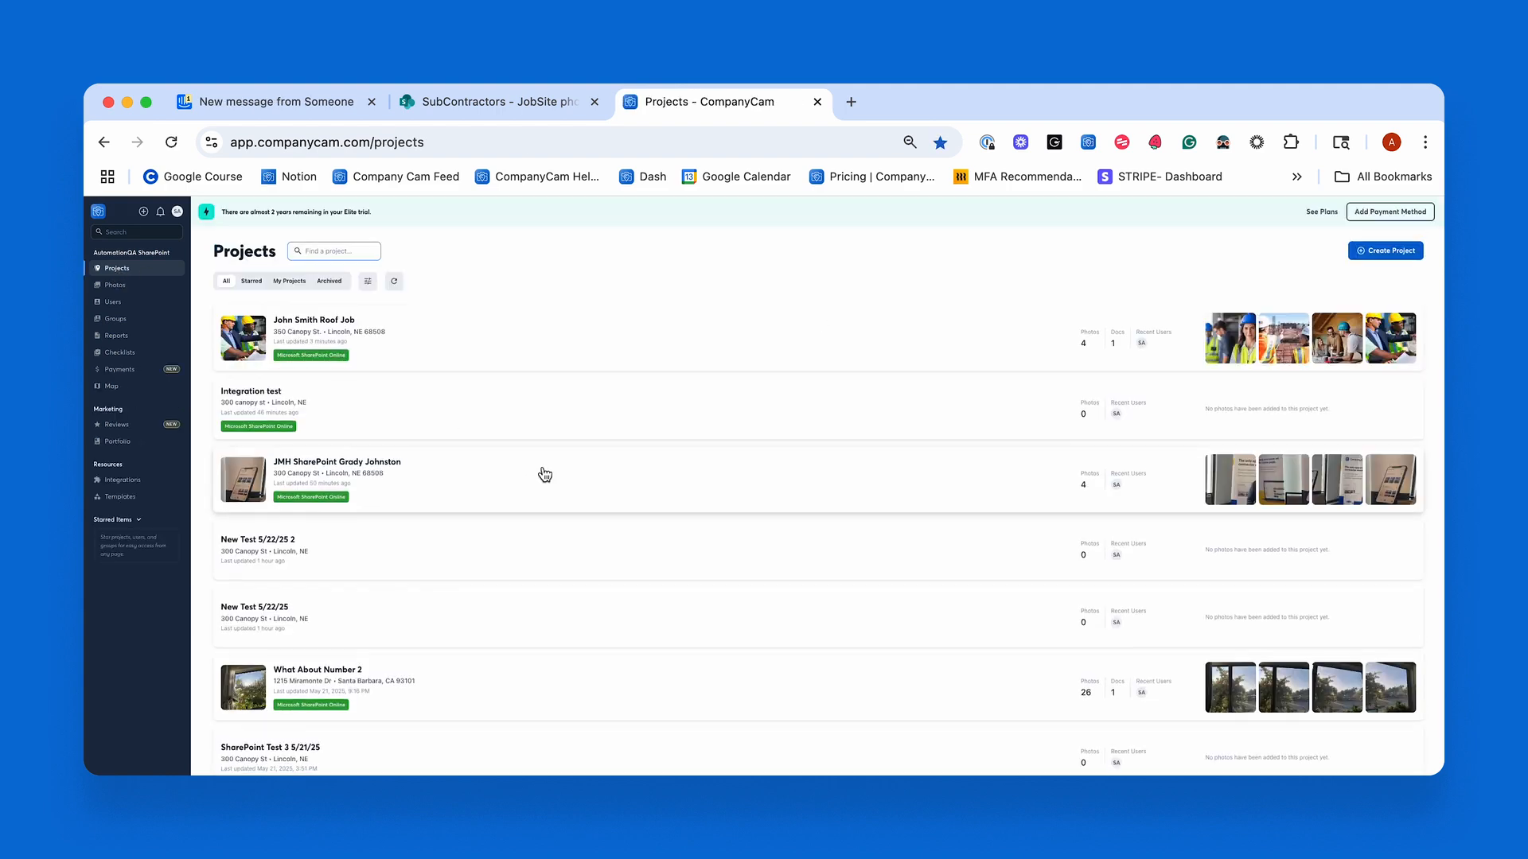